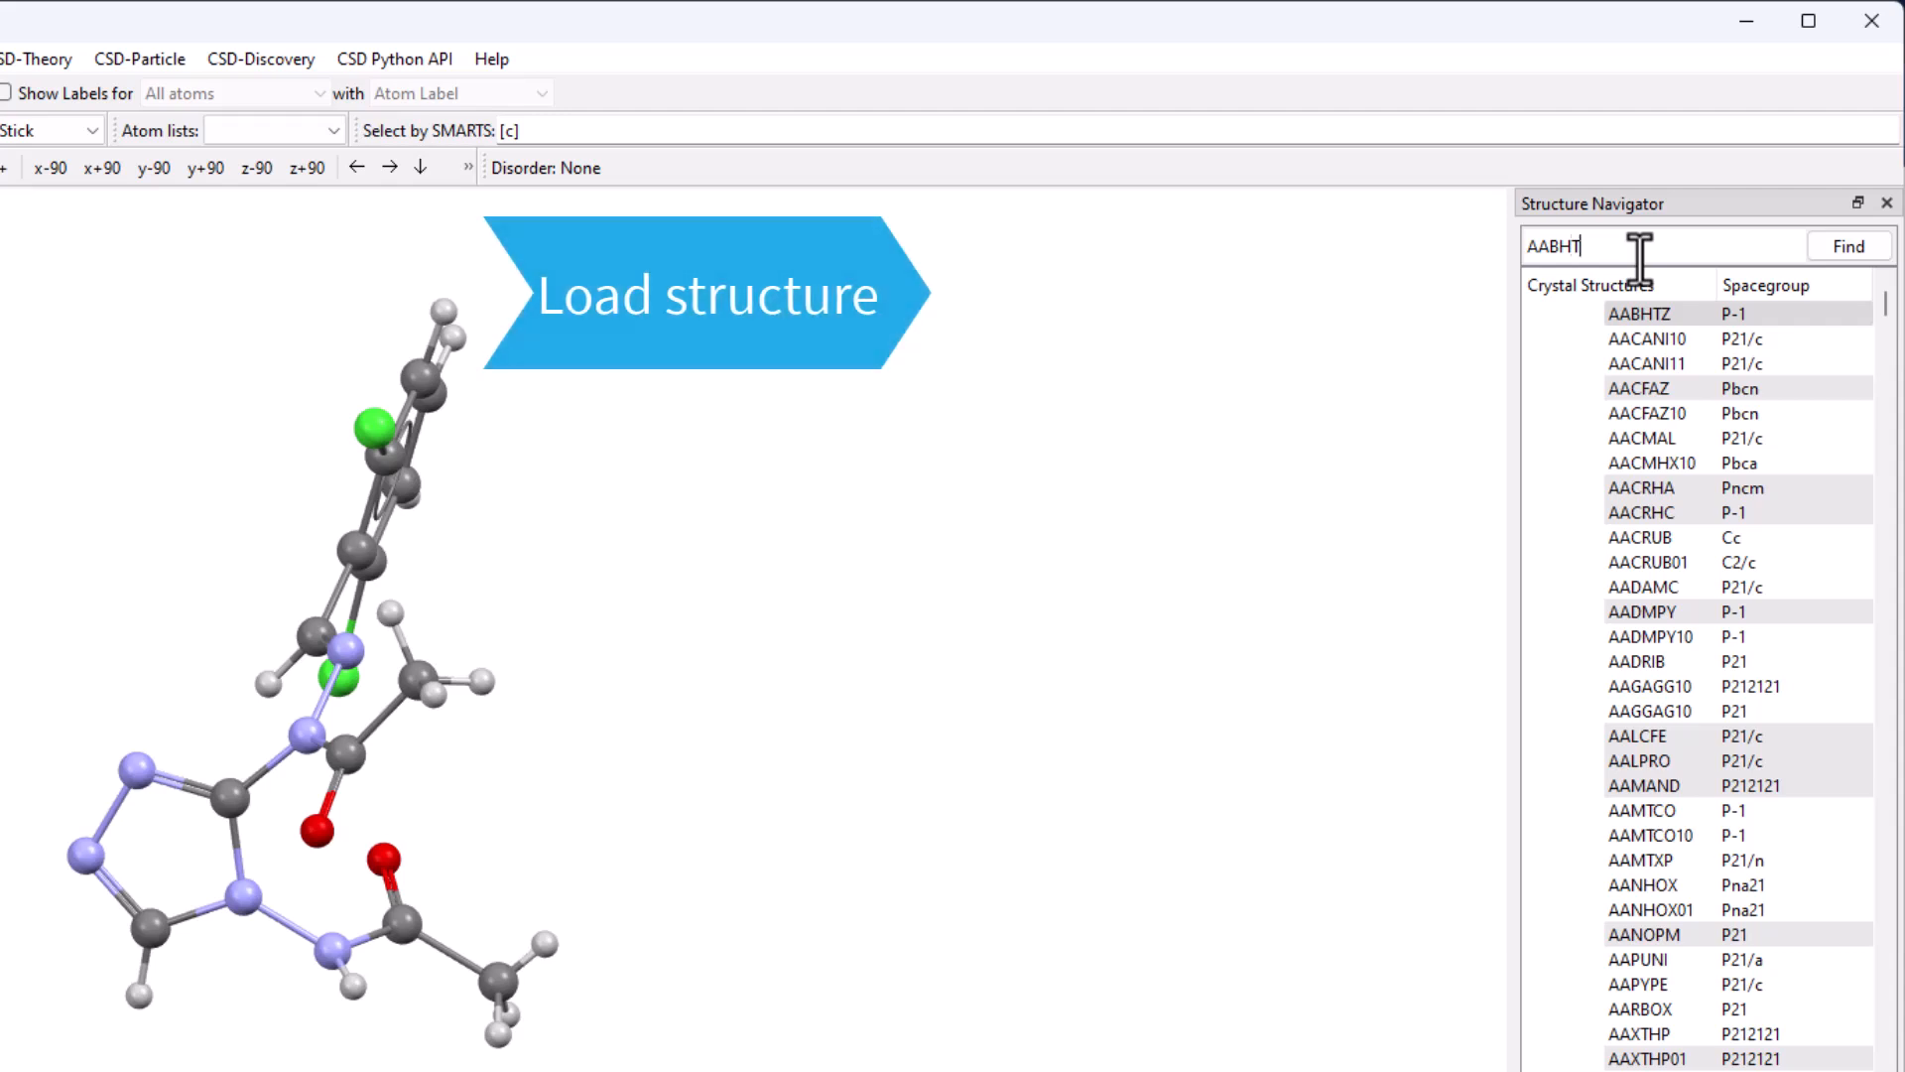
Load the crystal structure HXACAN and rotate the molecule so its aromatic ring faces the viewer
type("H")
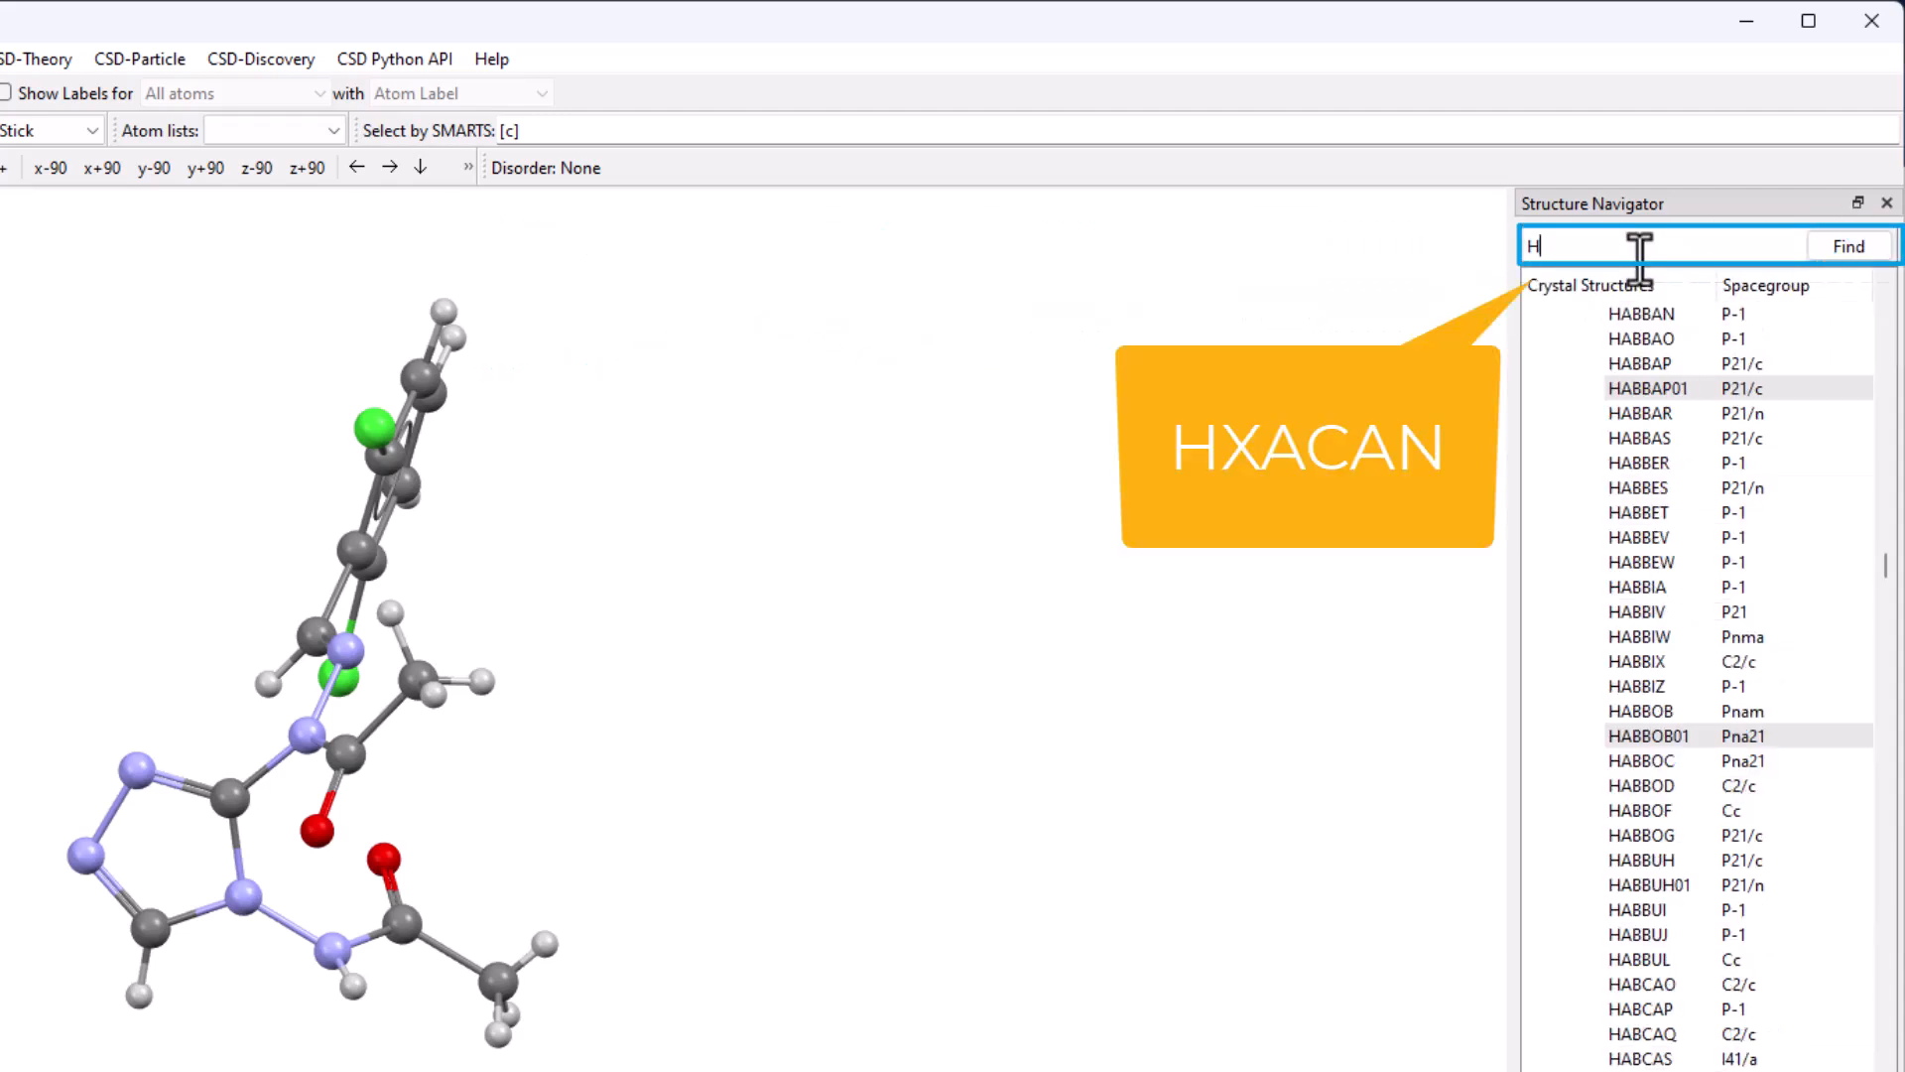
type("XACAN")
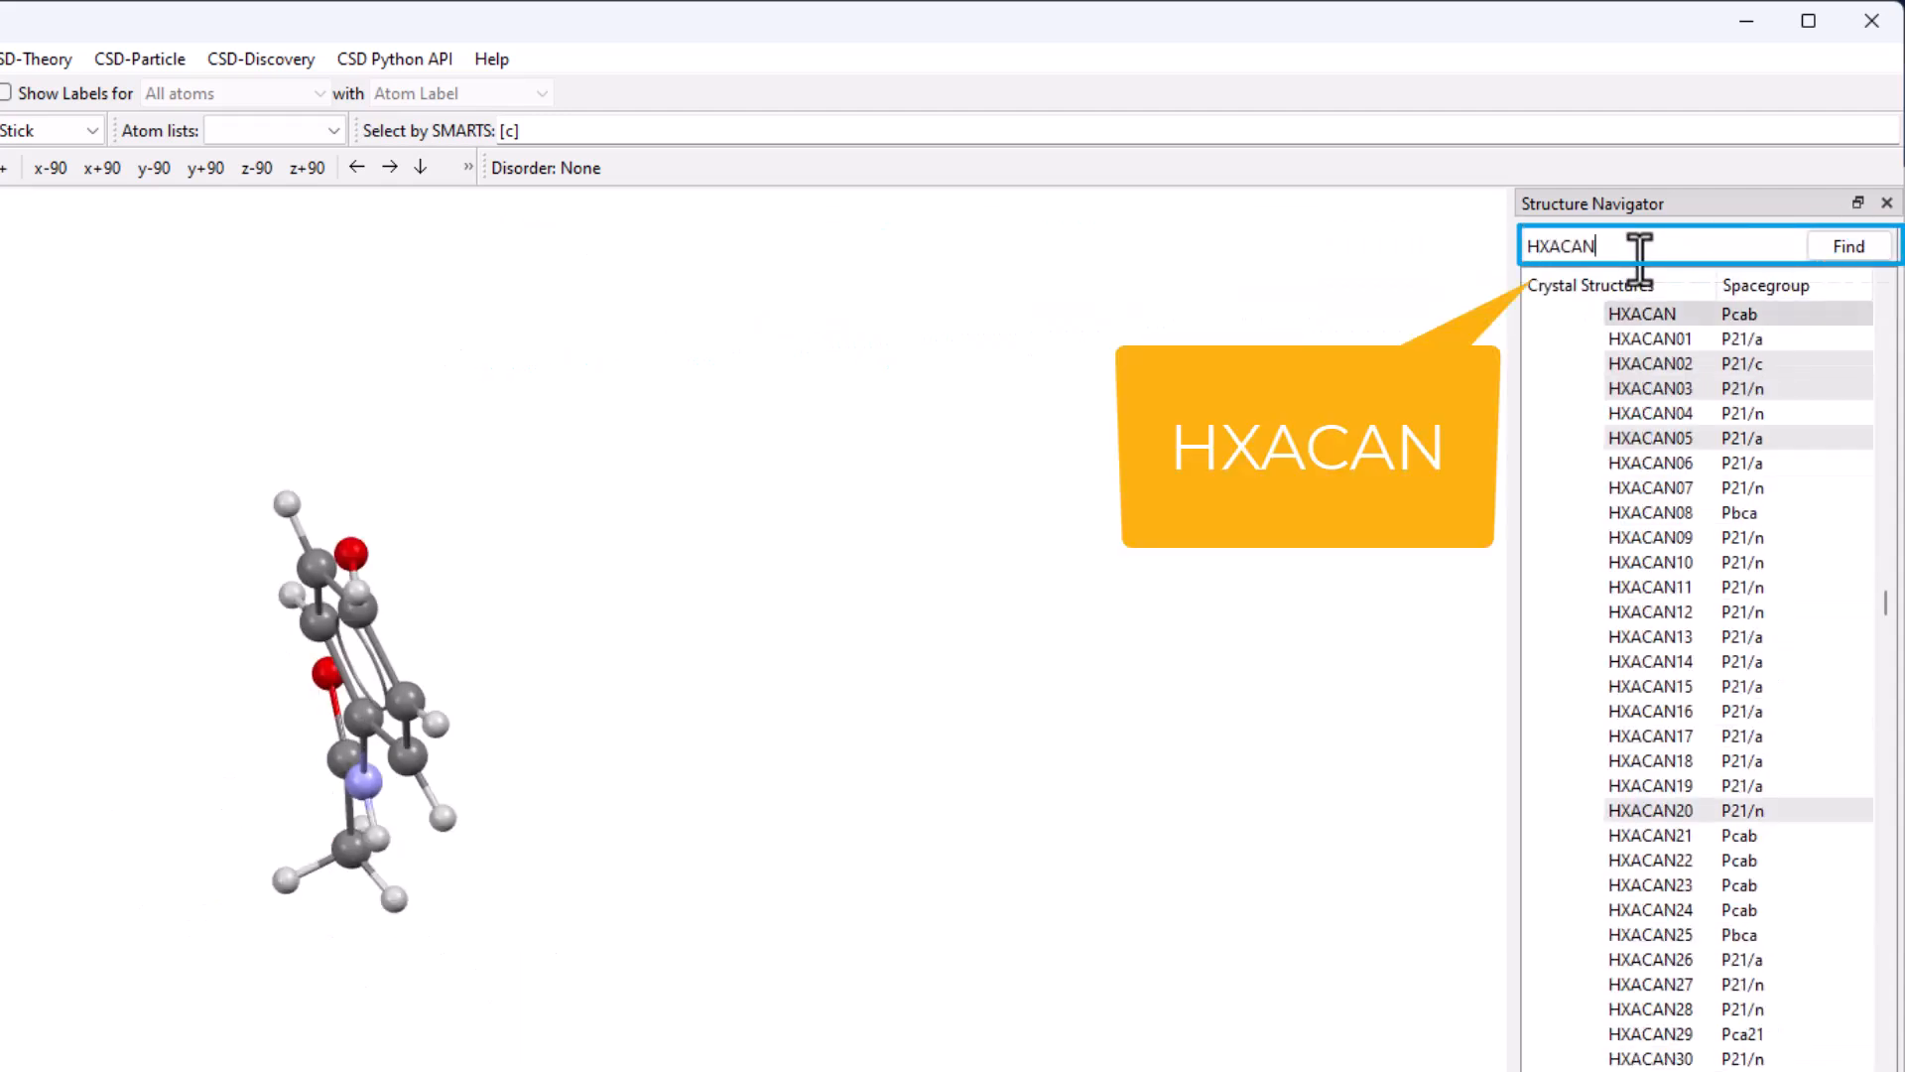
left_click_drag(663, 820, 968, 672)
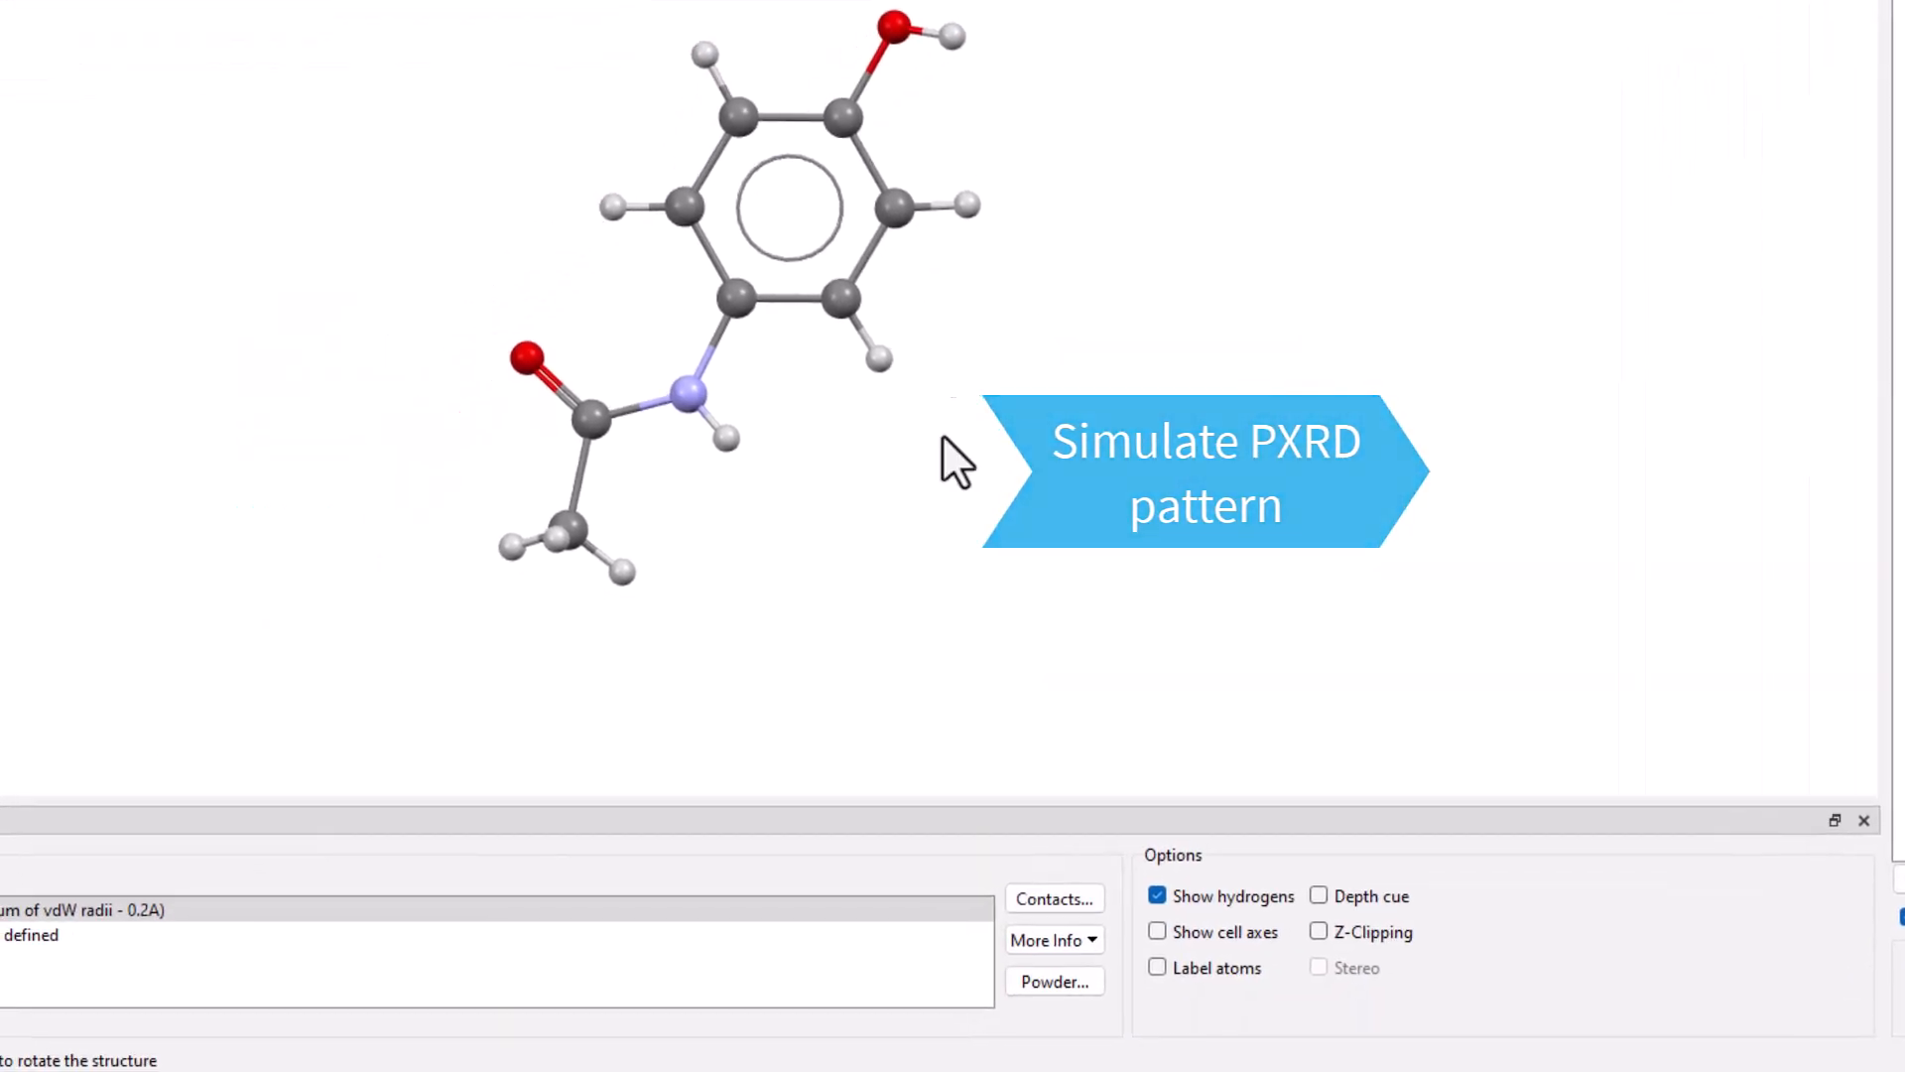
Simulate the powder diffraction pattern of HXACAN and reposition the pattern window
left_click(1056, 981)
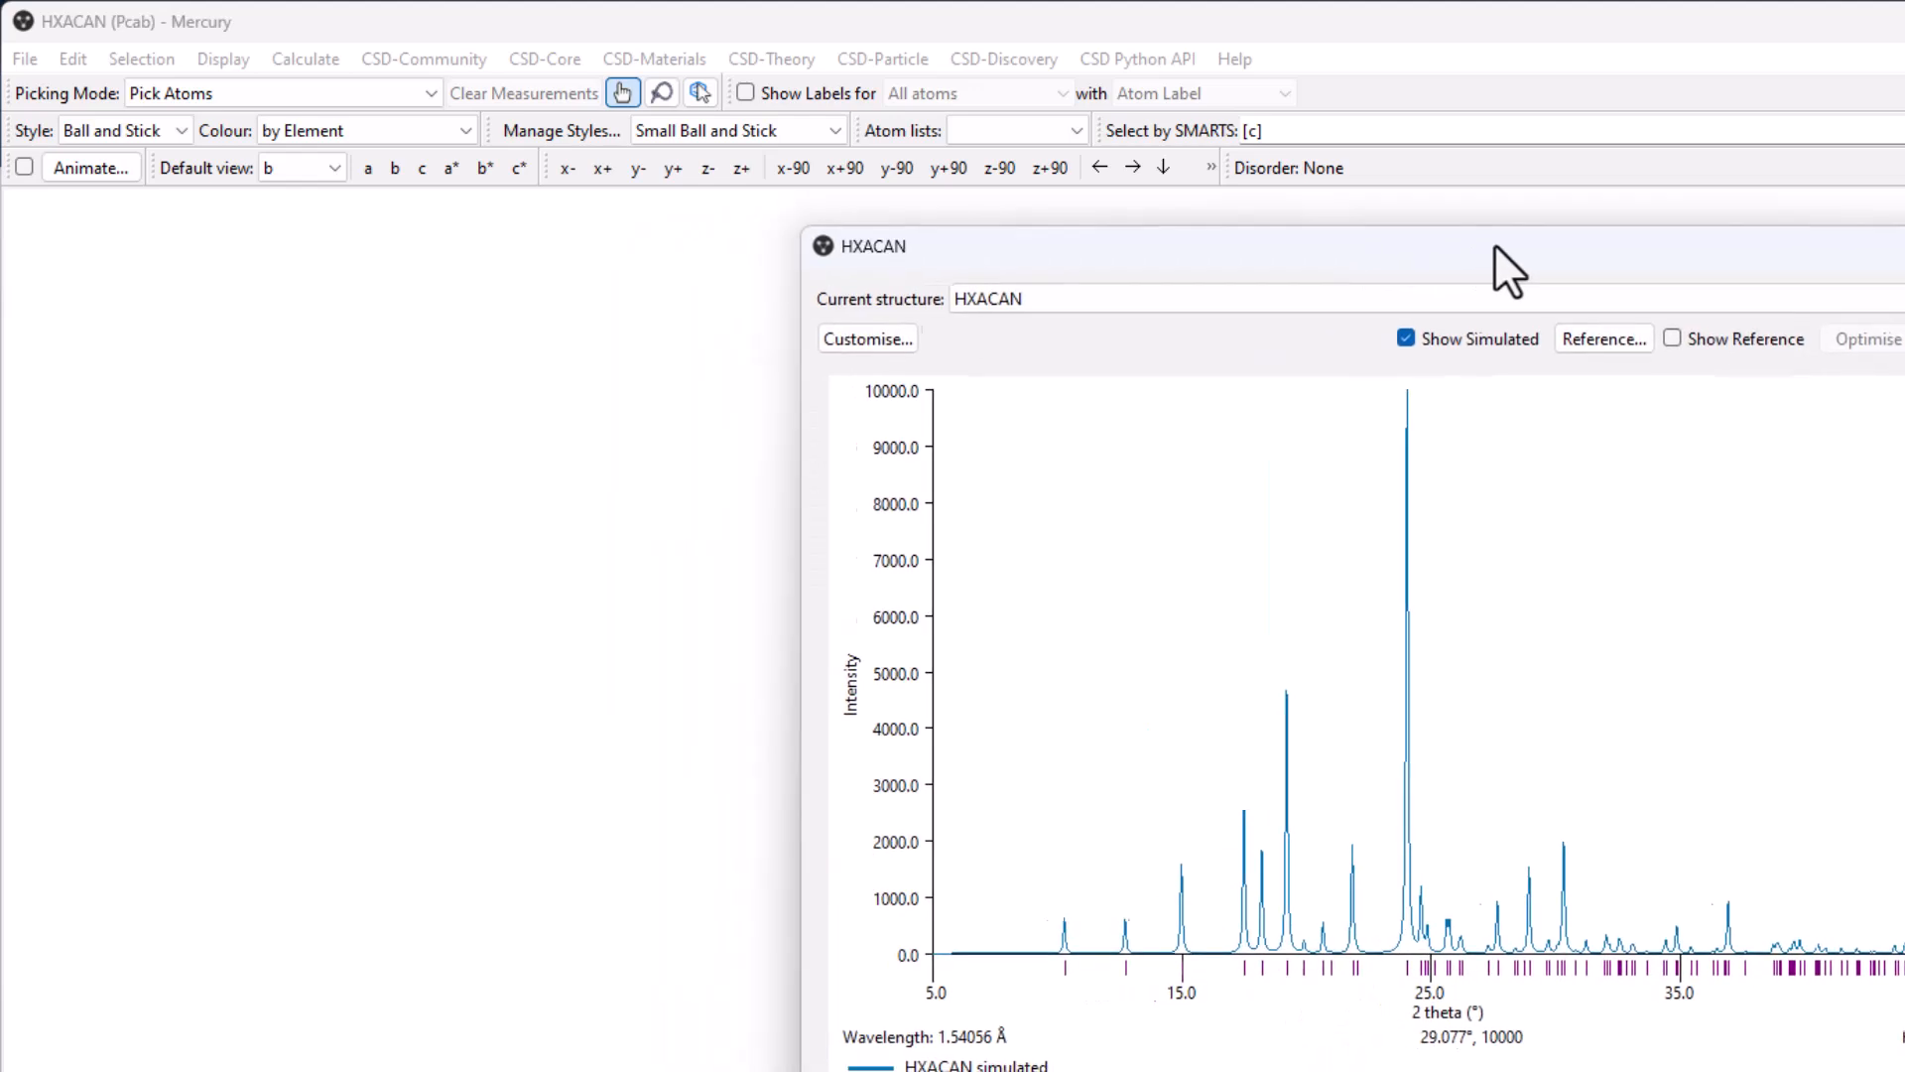
left_click_drag(1579, 232, 1587, 233)
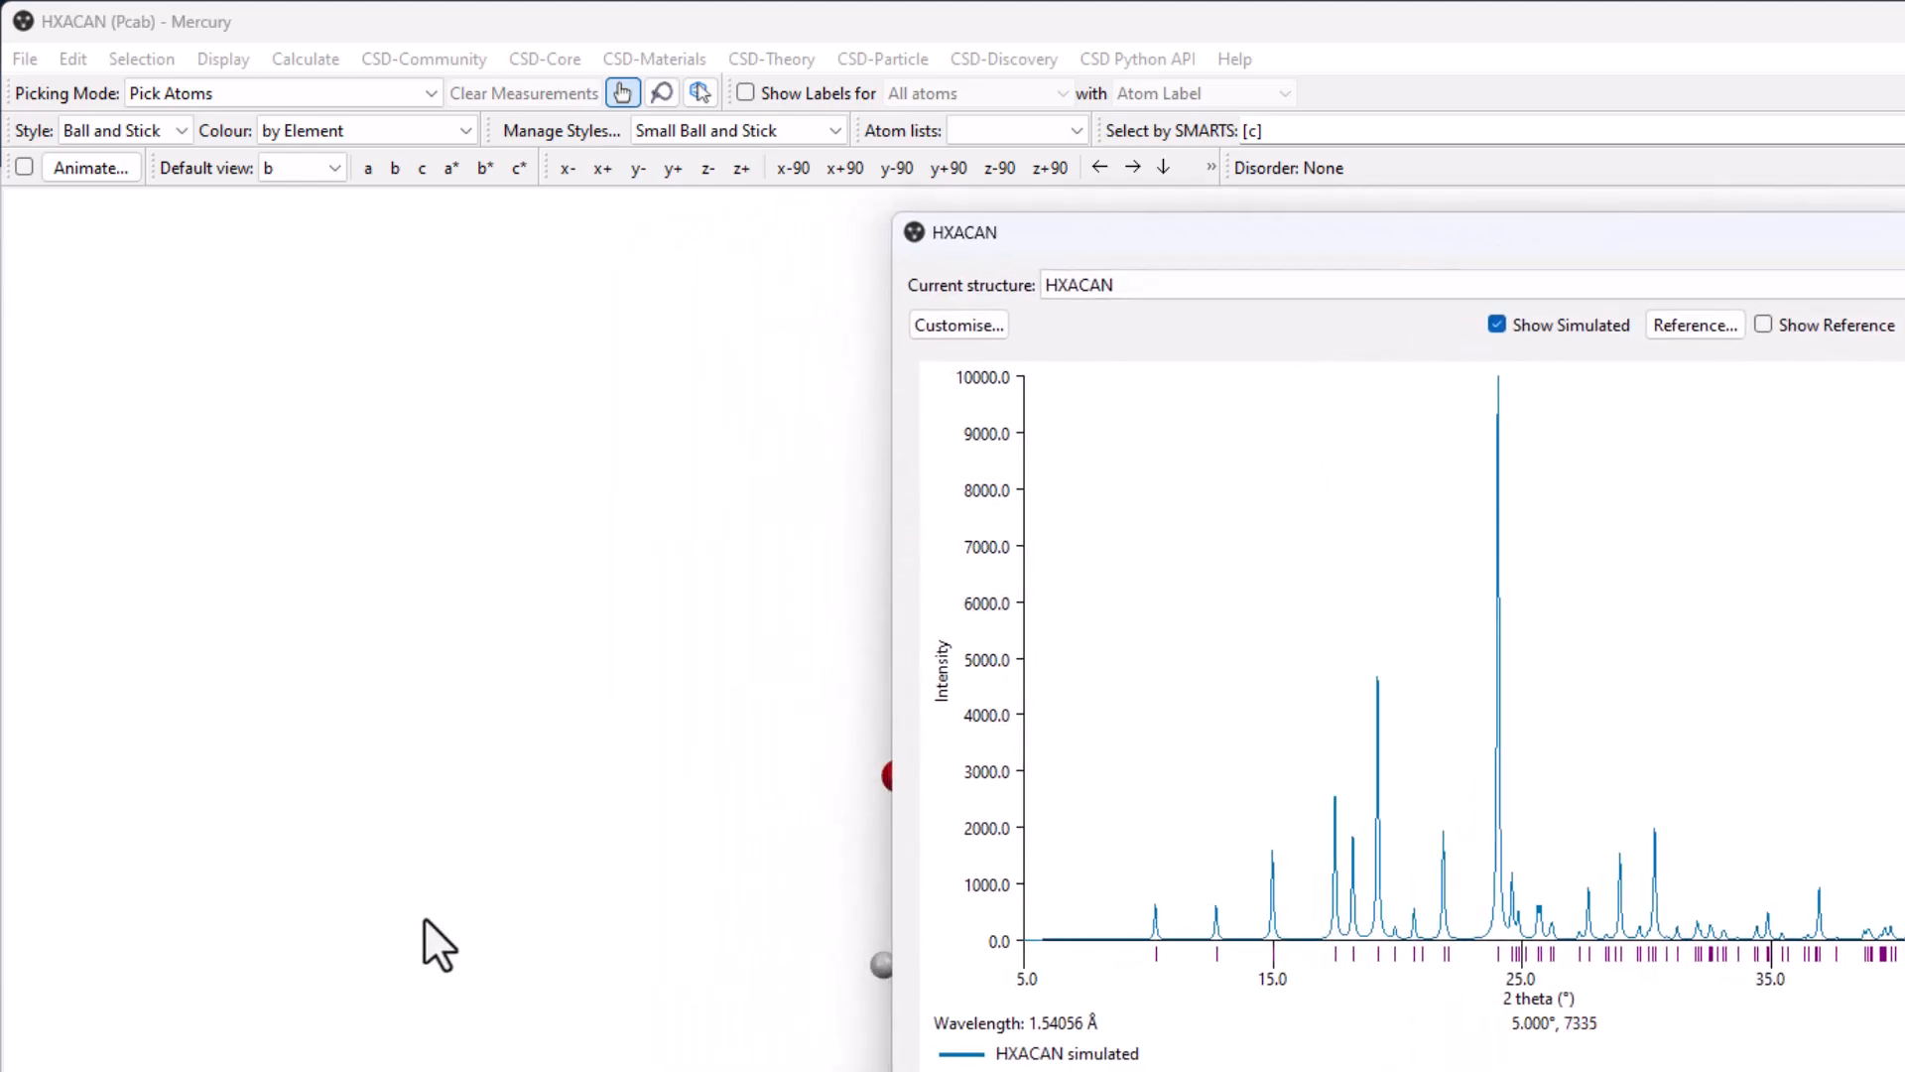
left_click(307, 58)
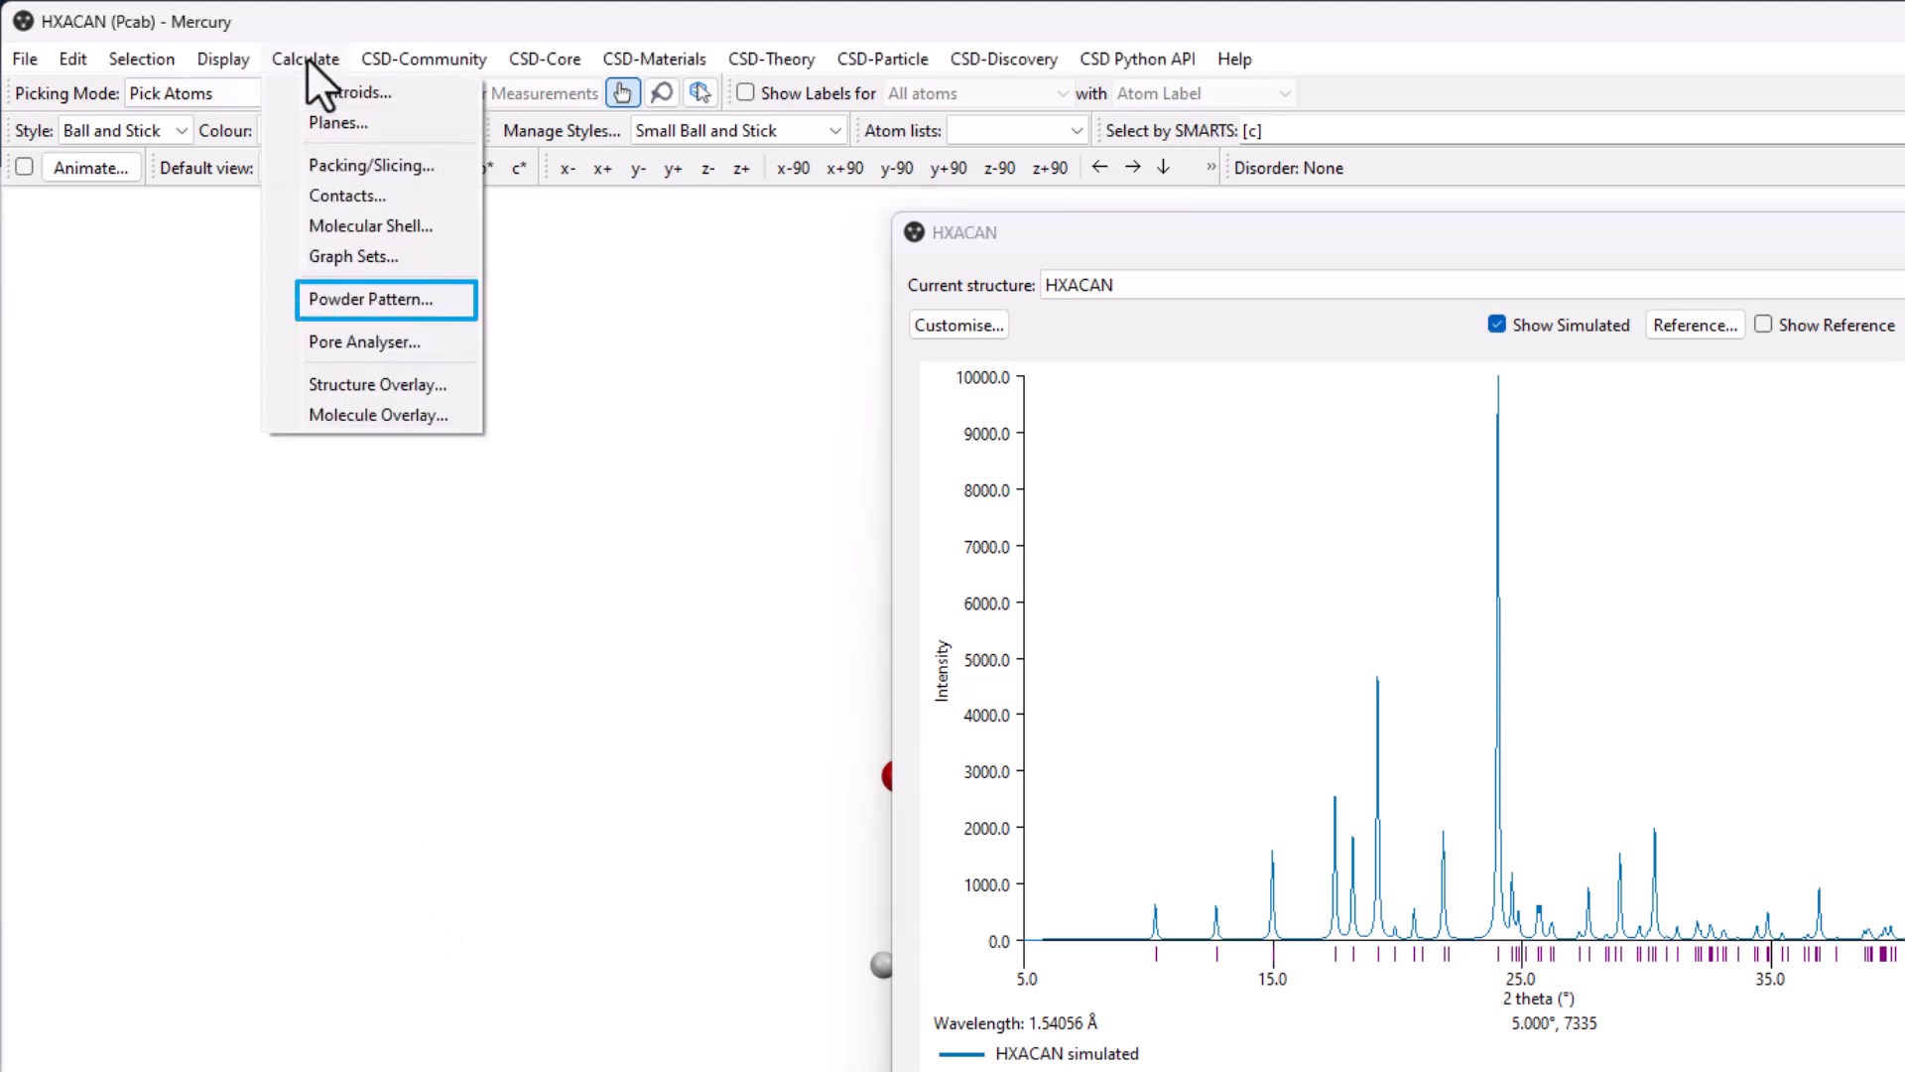
left_click(407, 685)
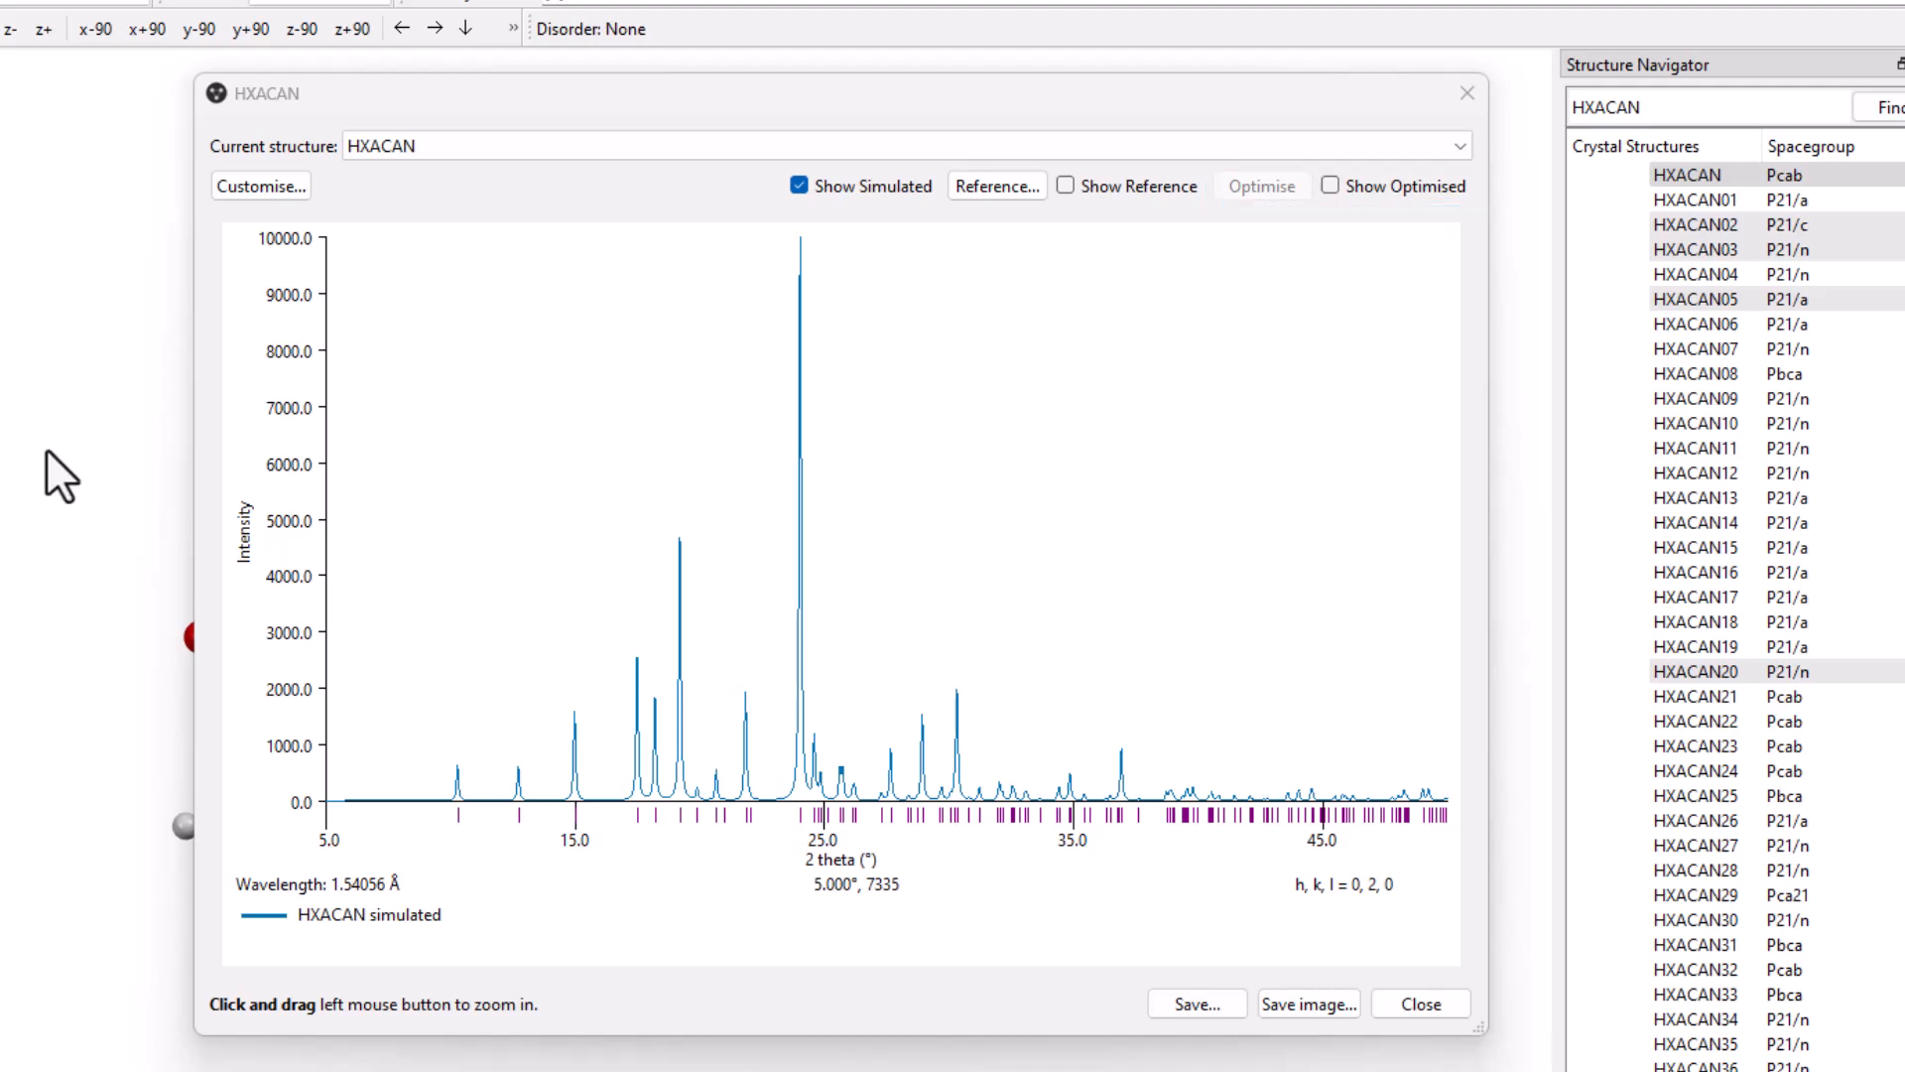
Load acetaminophen_BGC.xye as the reference pattern and switch the structure being compared to HXACAN01
left_click(1000, 185)
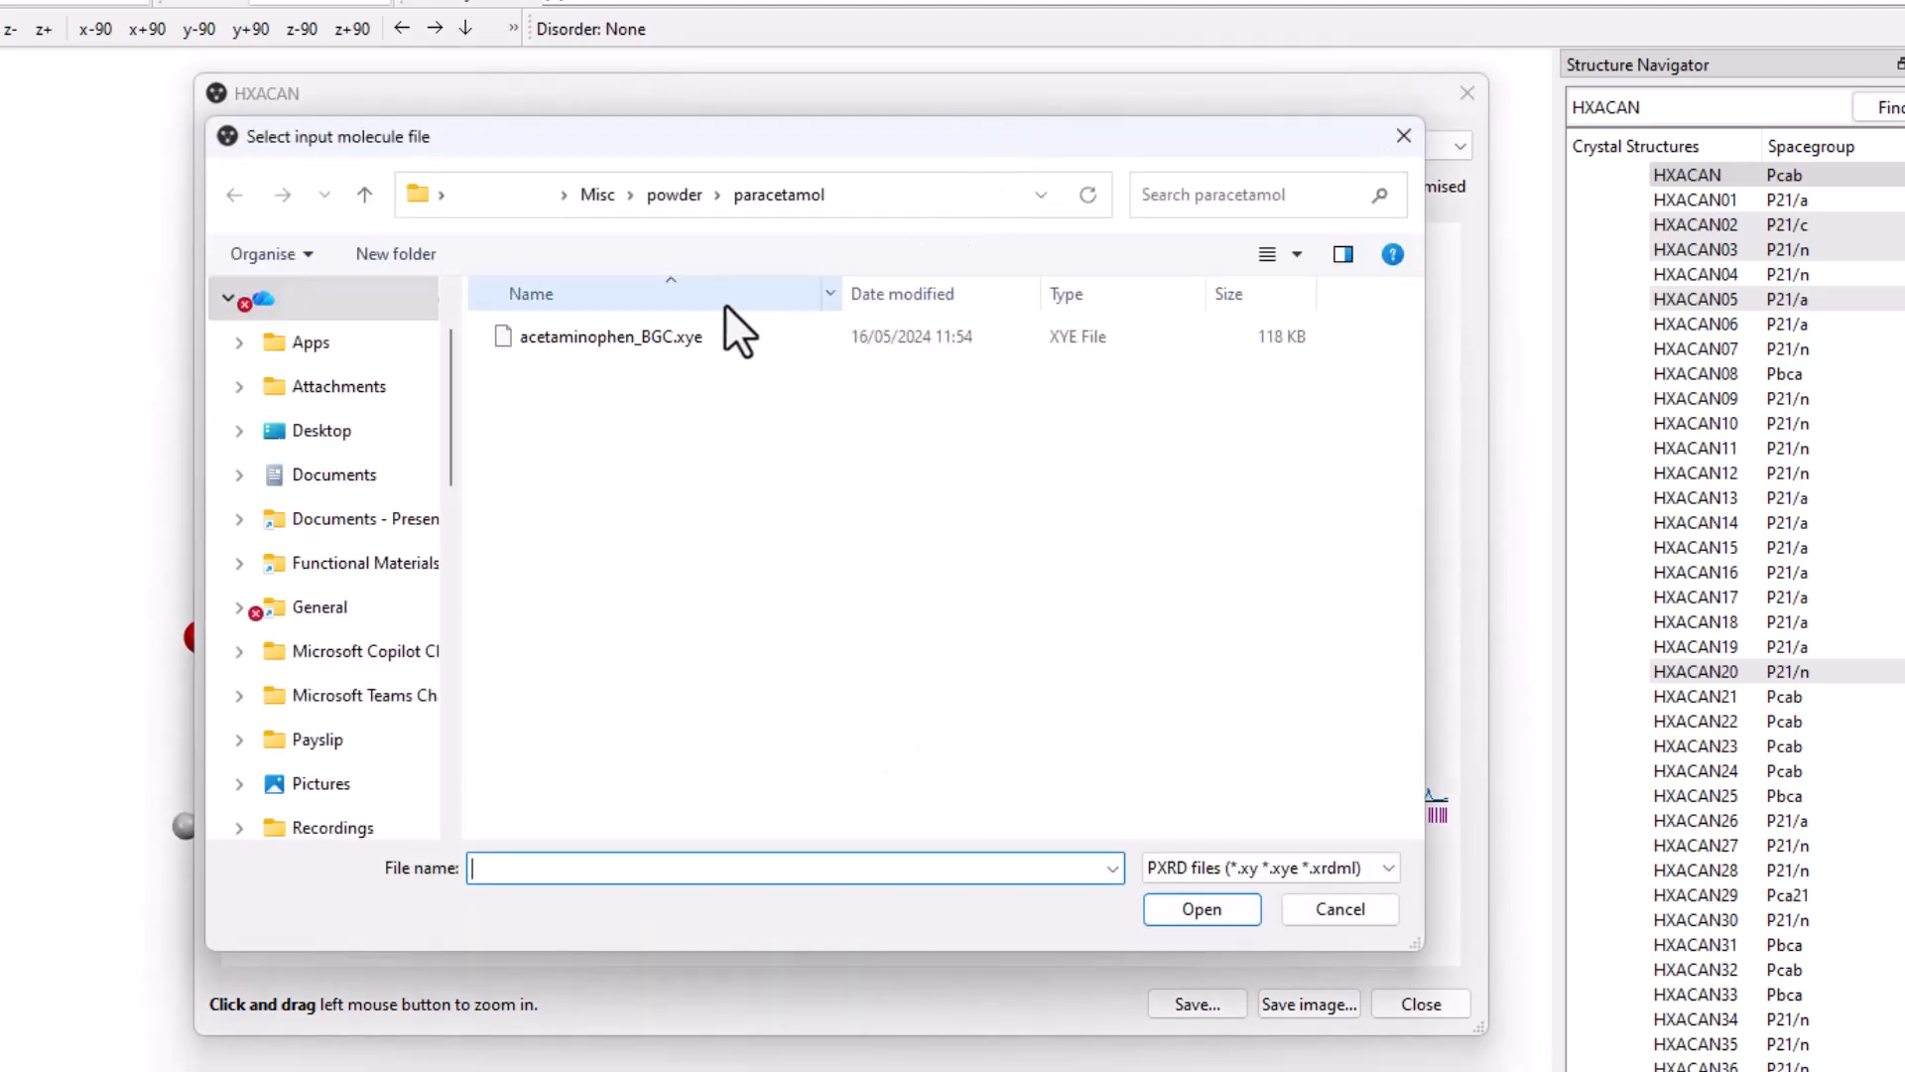
left_click(723, 341)
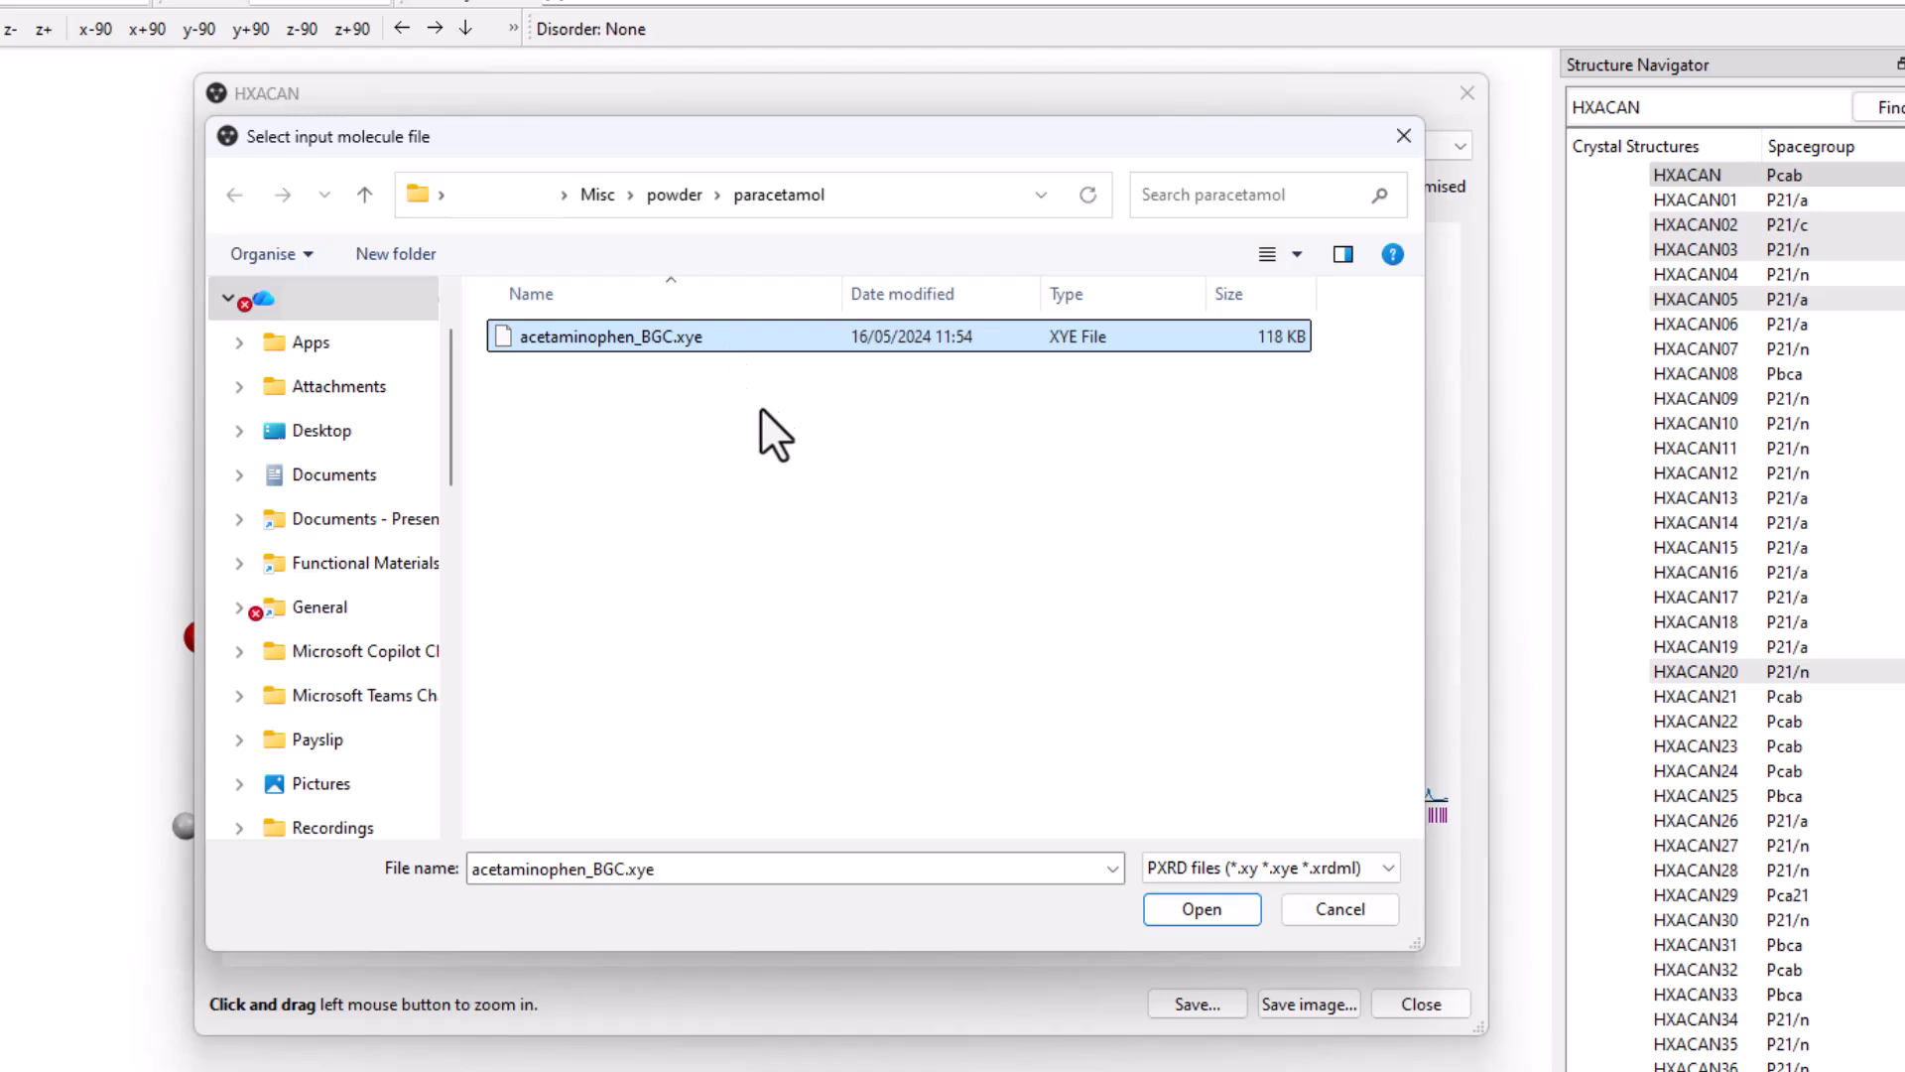
left_click(1234, 909)
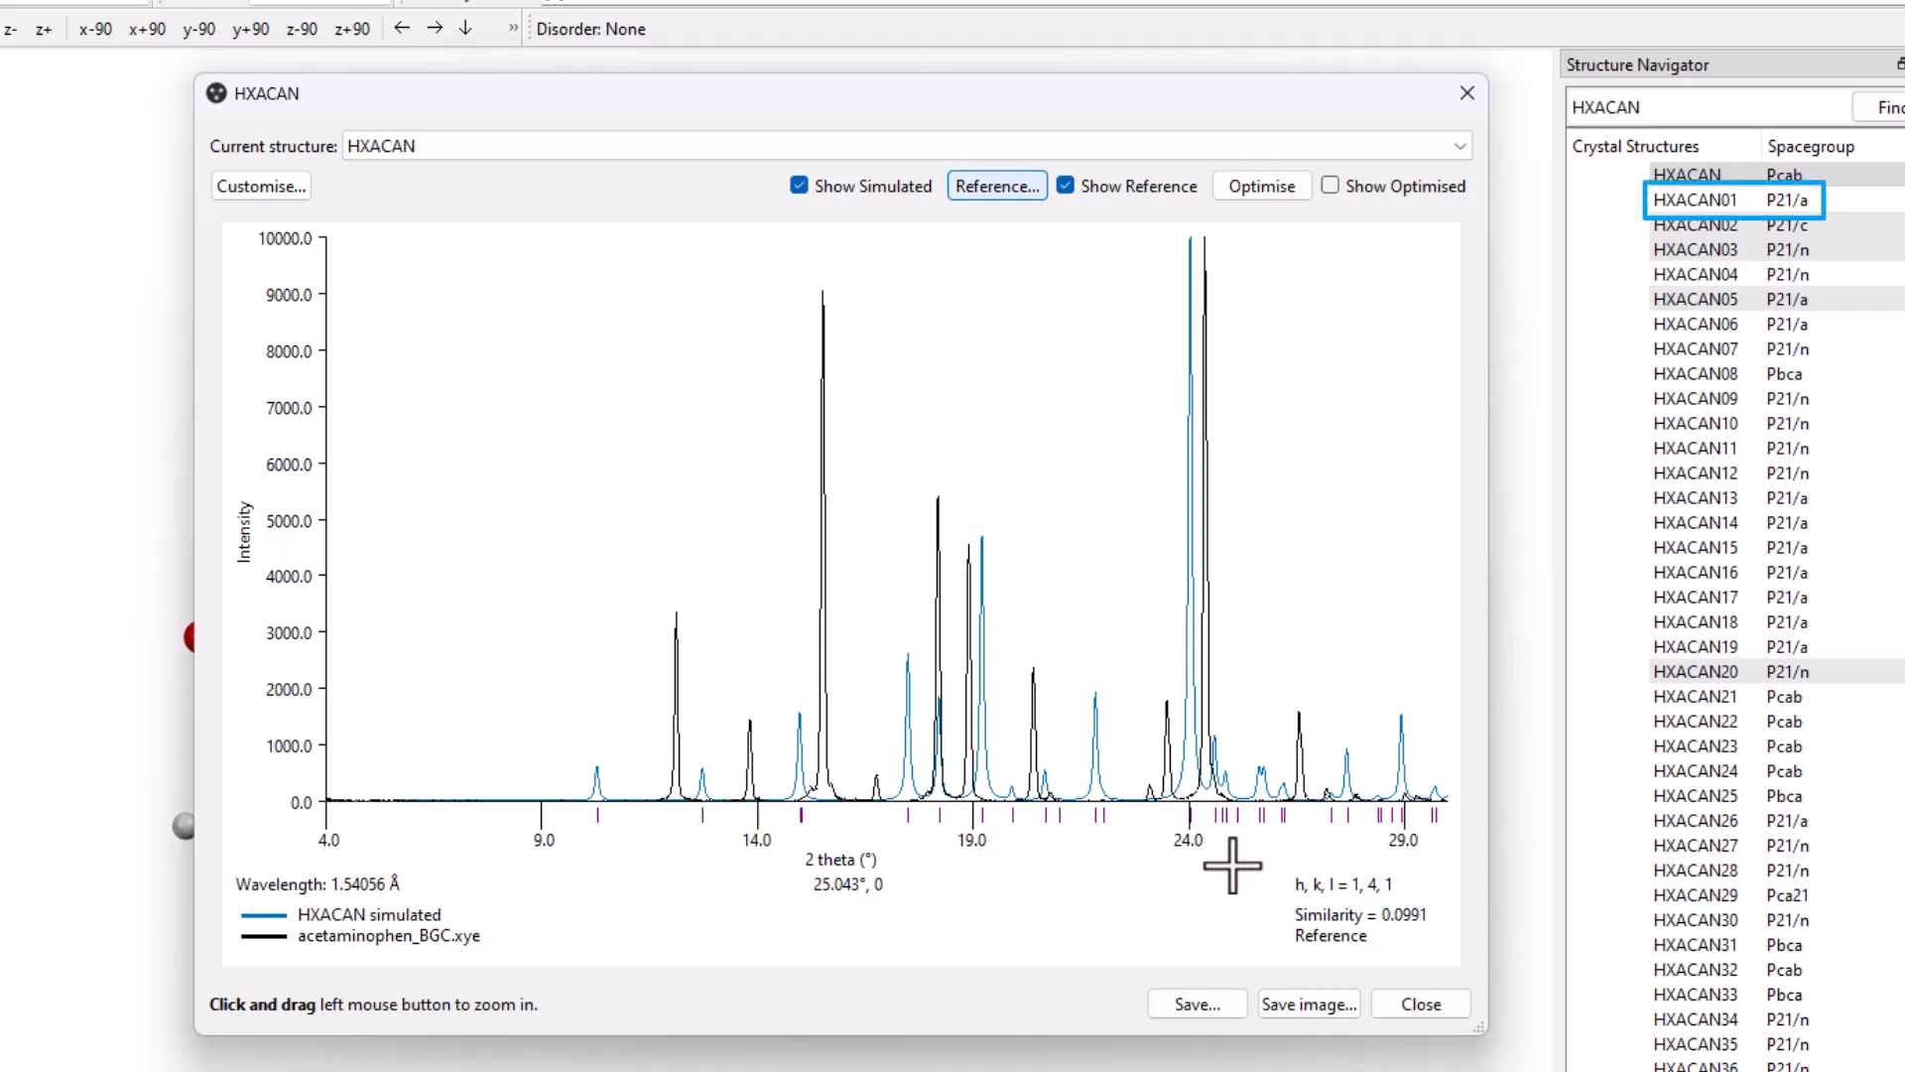
left_click(1676, 200)
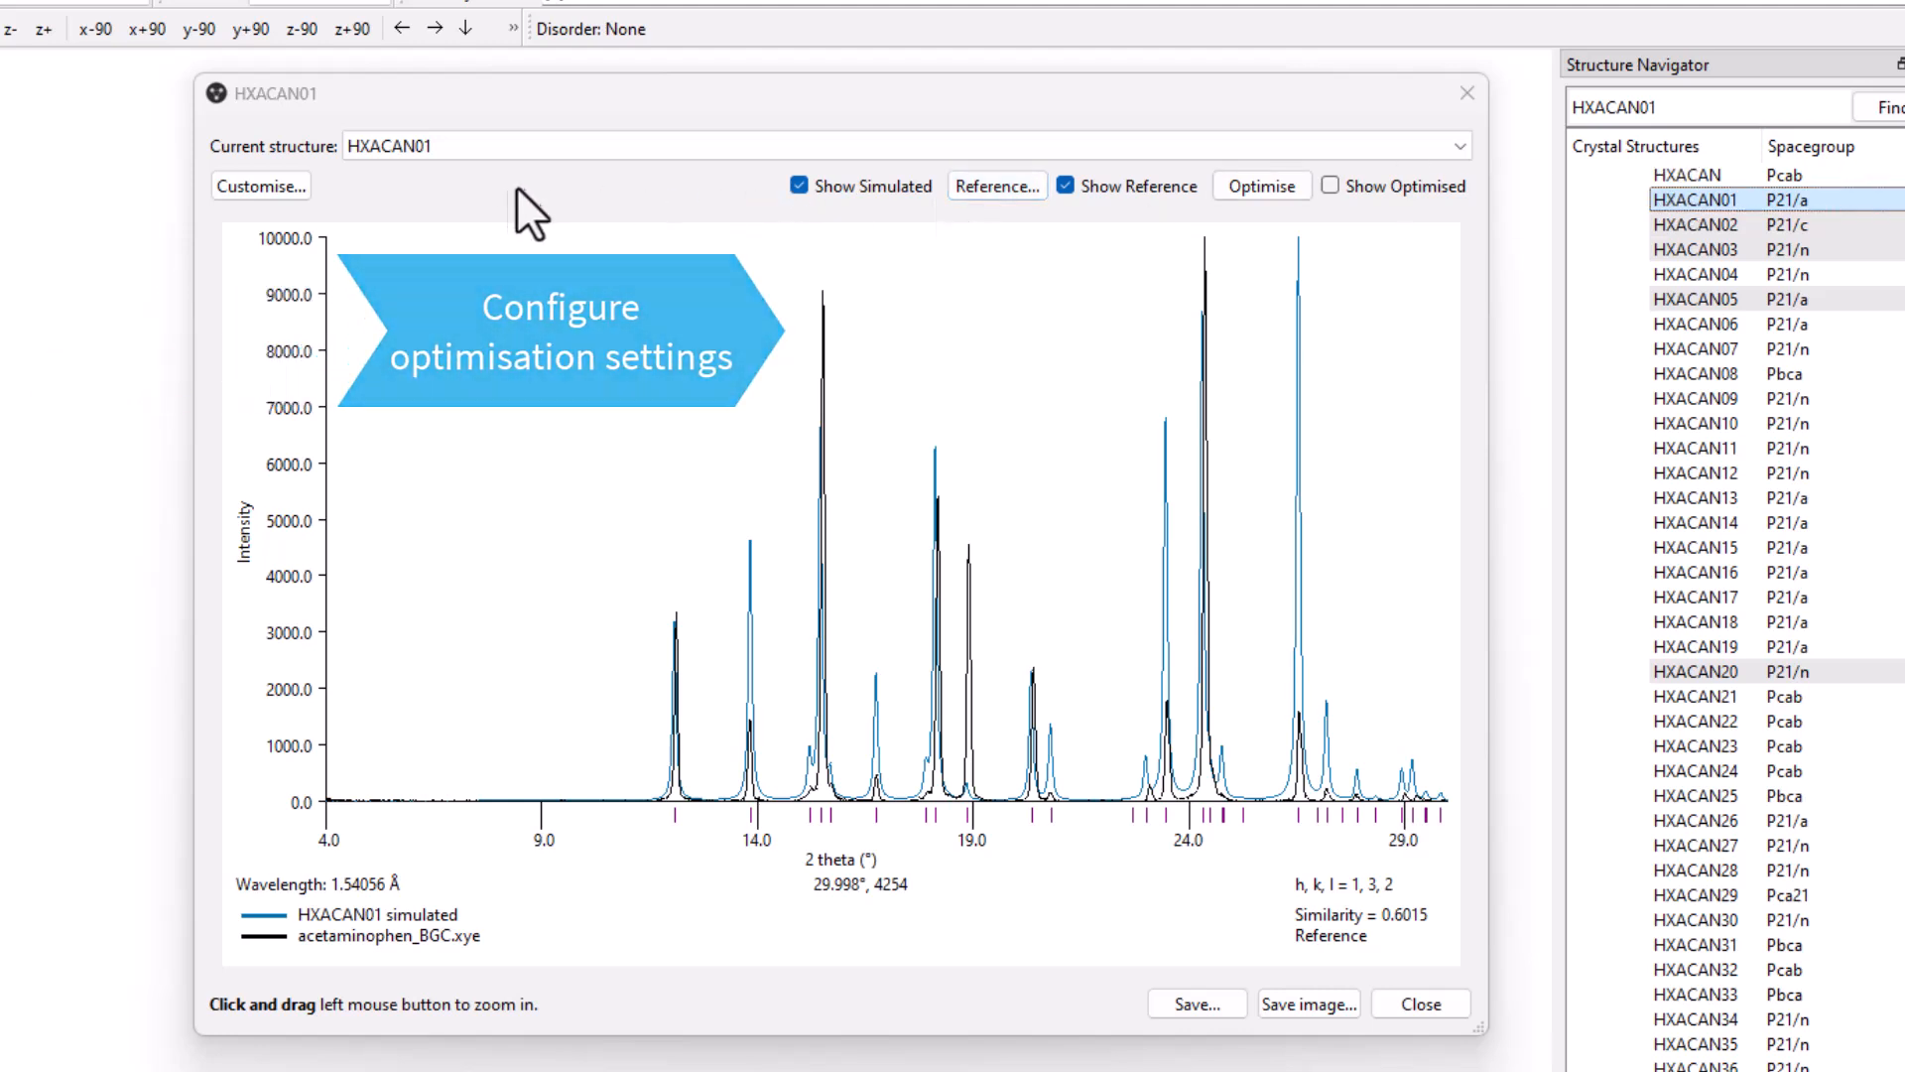
Open the powder pattern settings for HXACAN01 and place the dialog beside the plot
left_click(296, 187)
left_click_drag(775, 170, 0, 183)
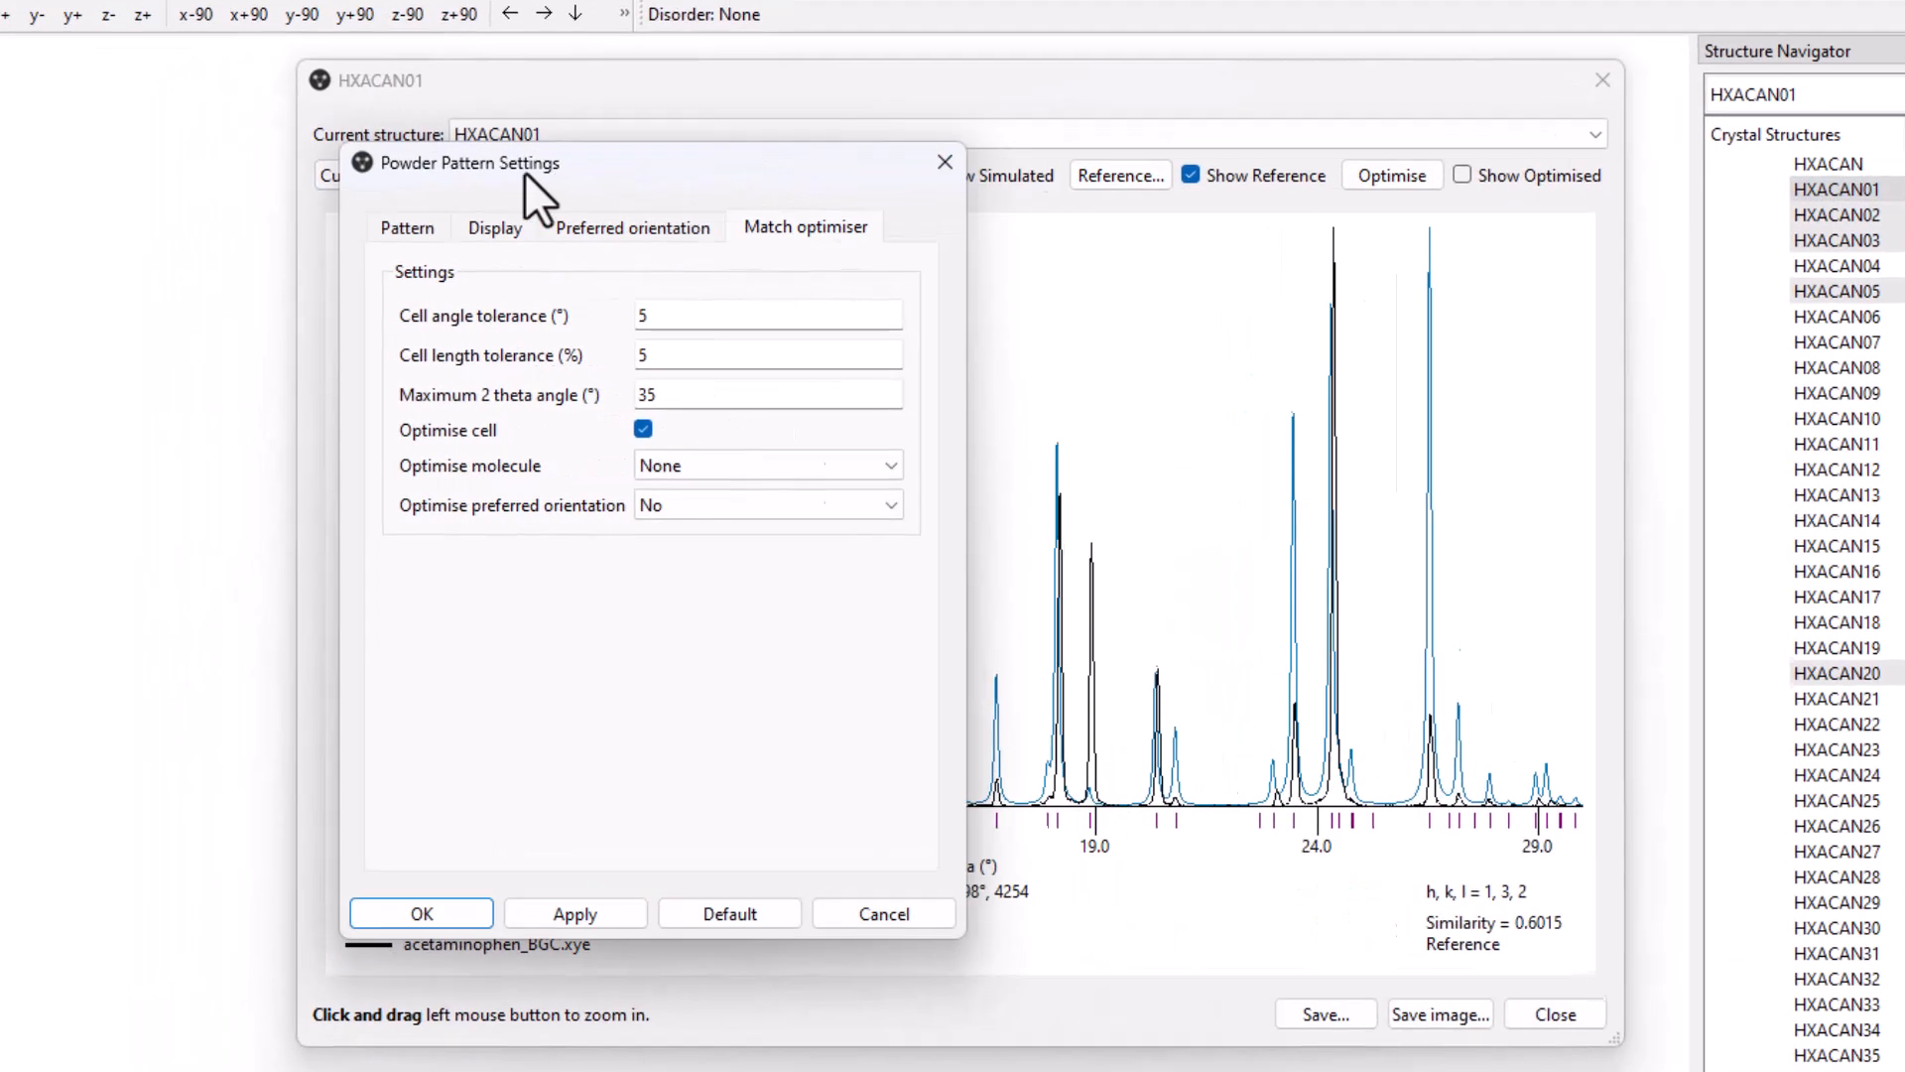
left_click_drag(359, 115, 252, 110)
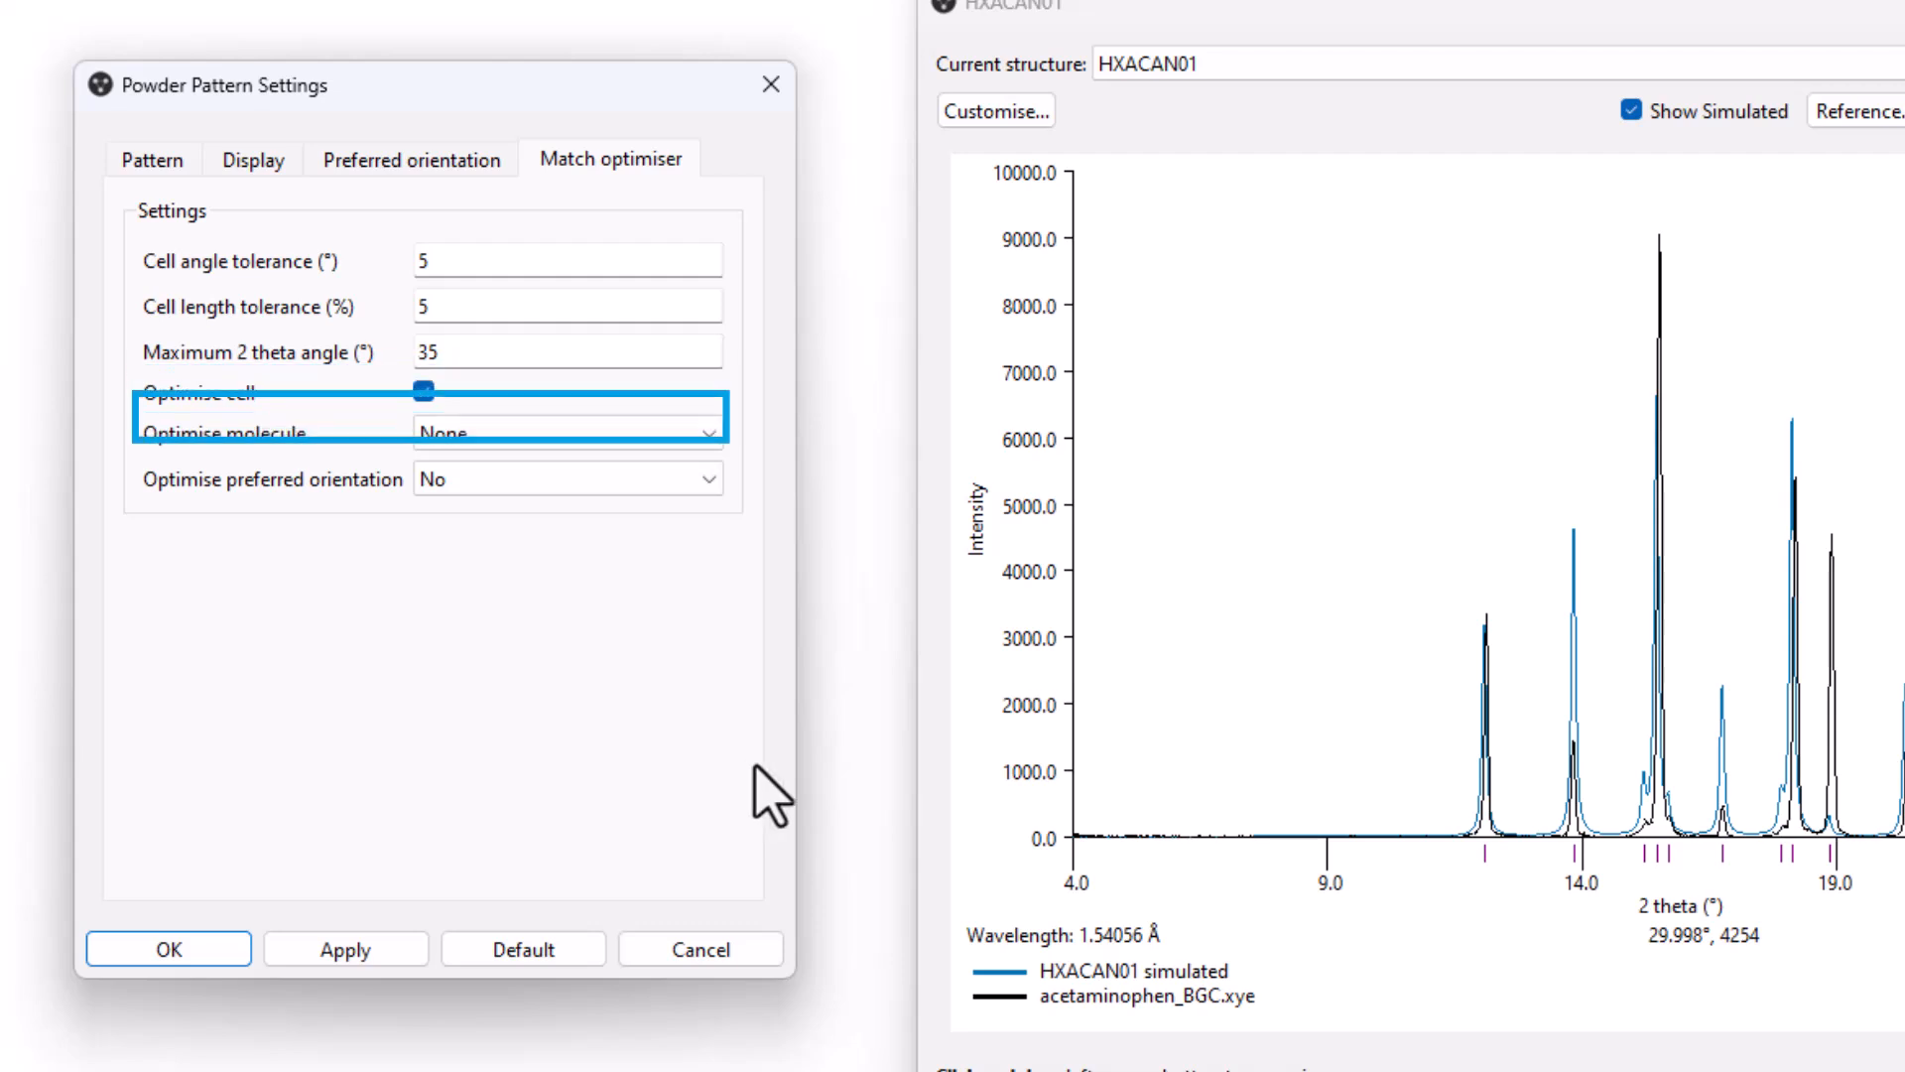
Examine the match optimiser's available choices for molecule optimisation and preferred orientation
left_click(709, 437)
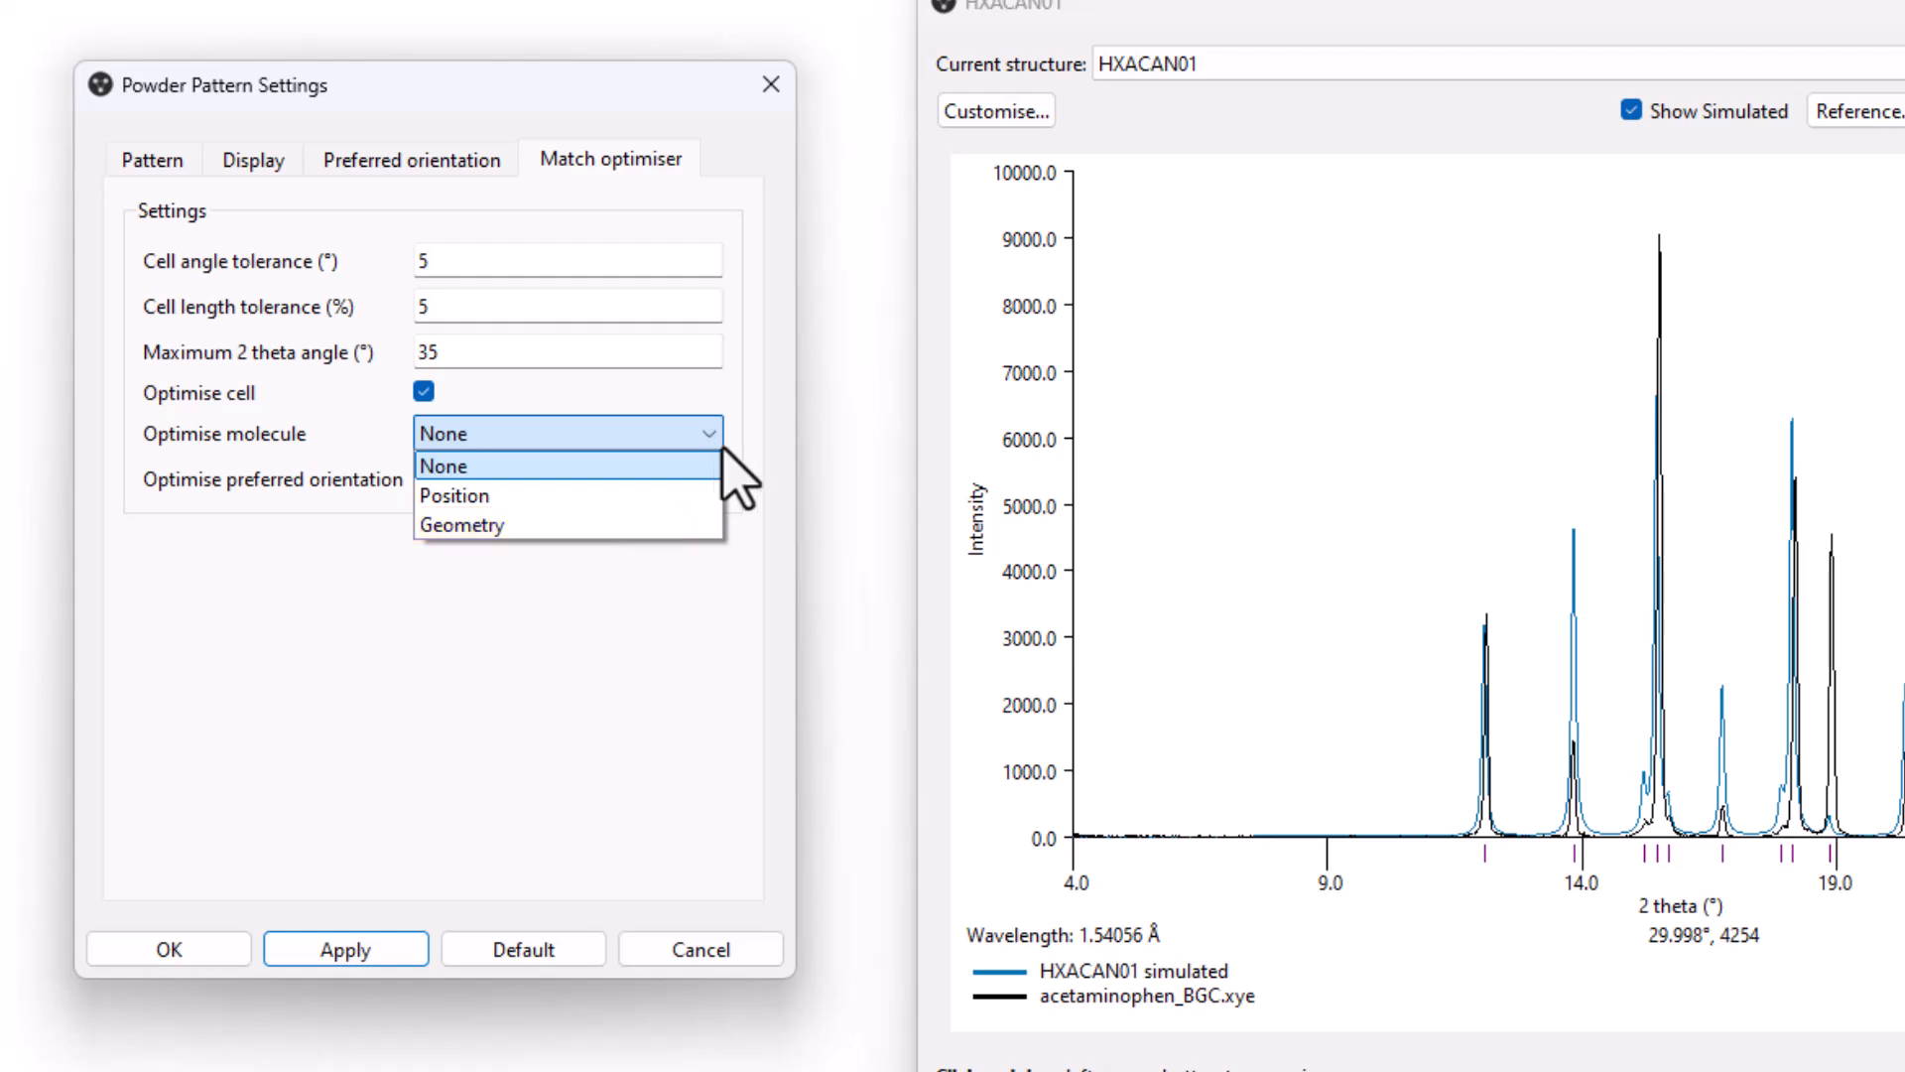
left_click(711, 443)
left_click(711, 479)
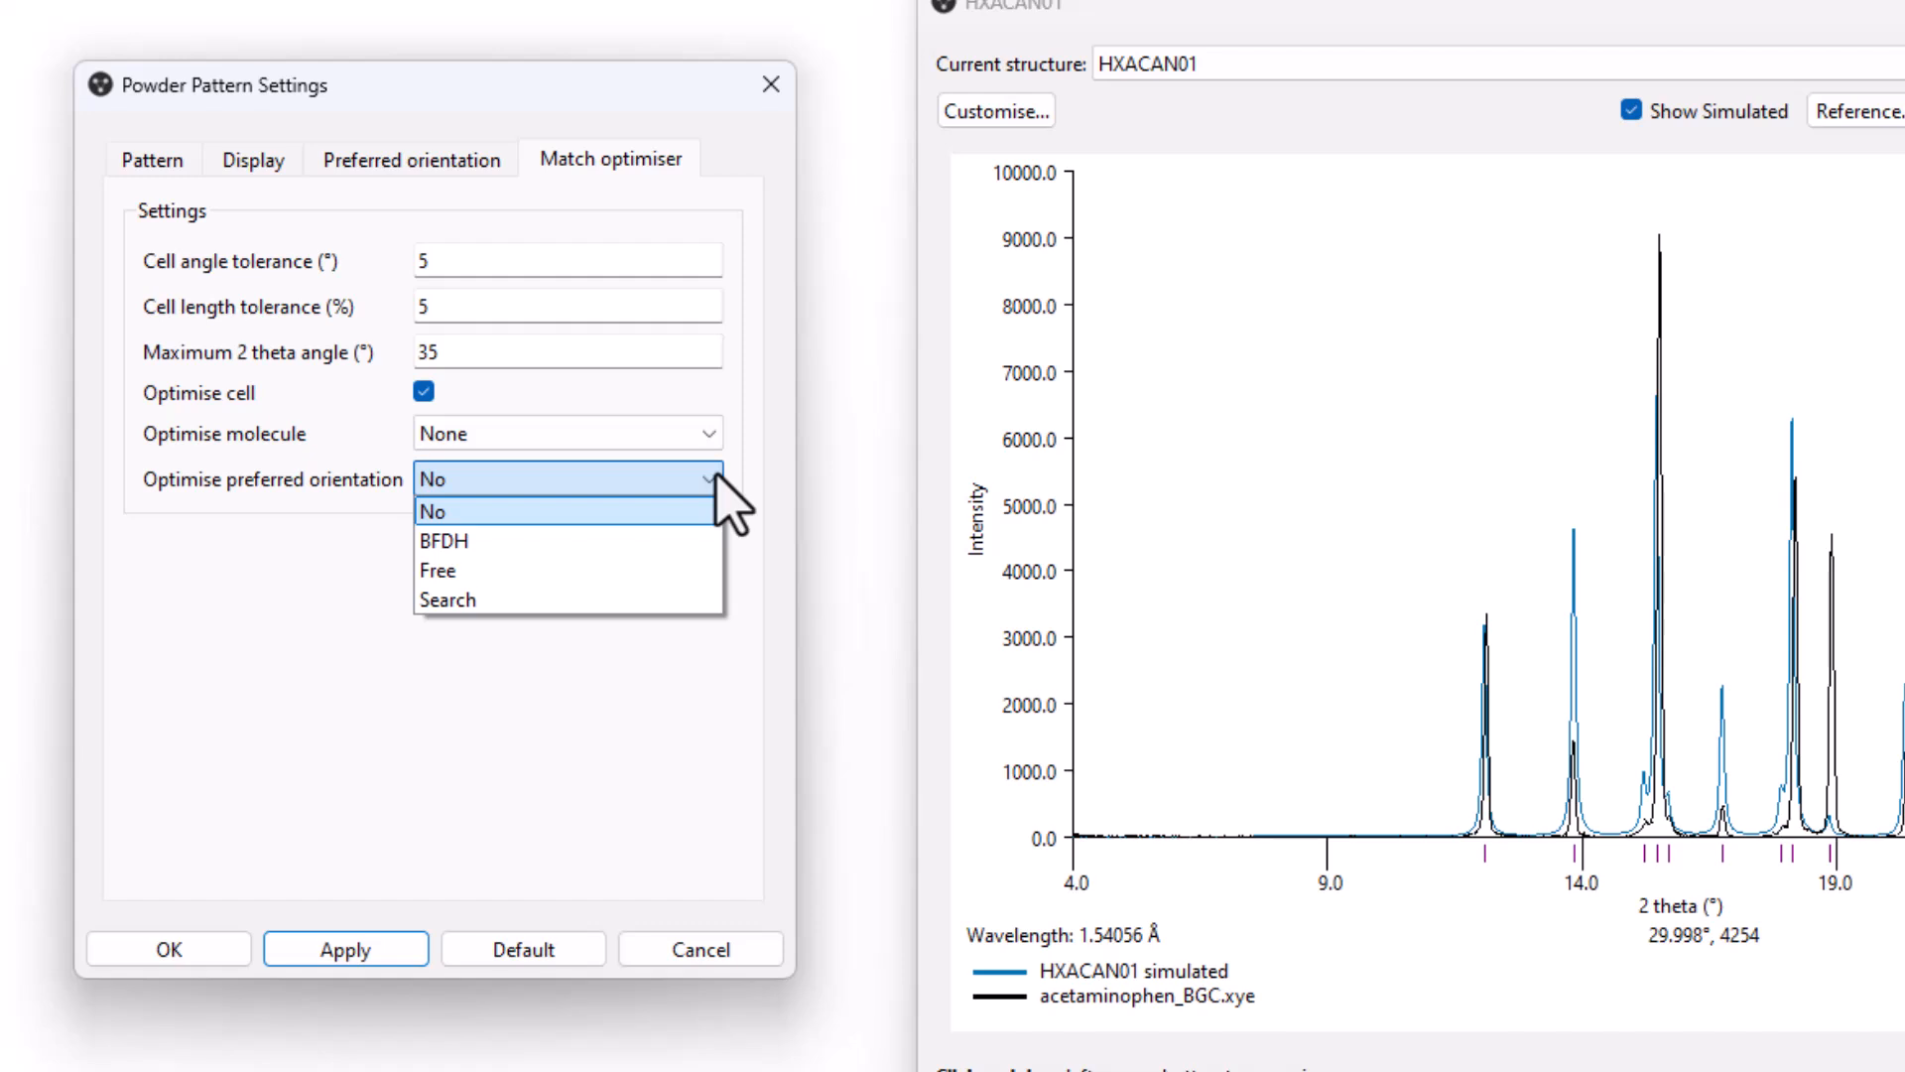
left_click(748, 544)
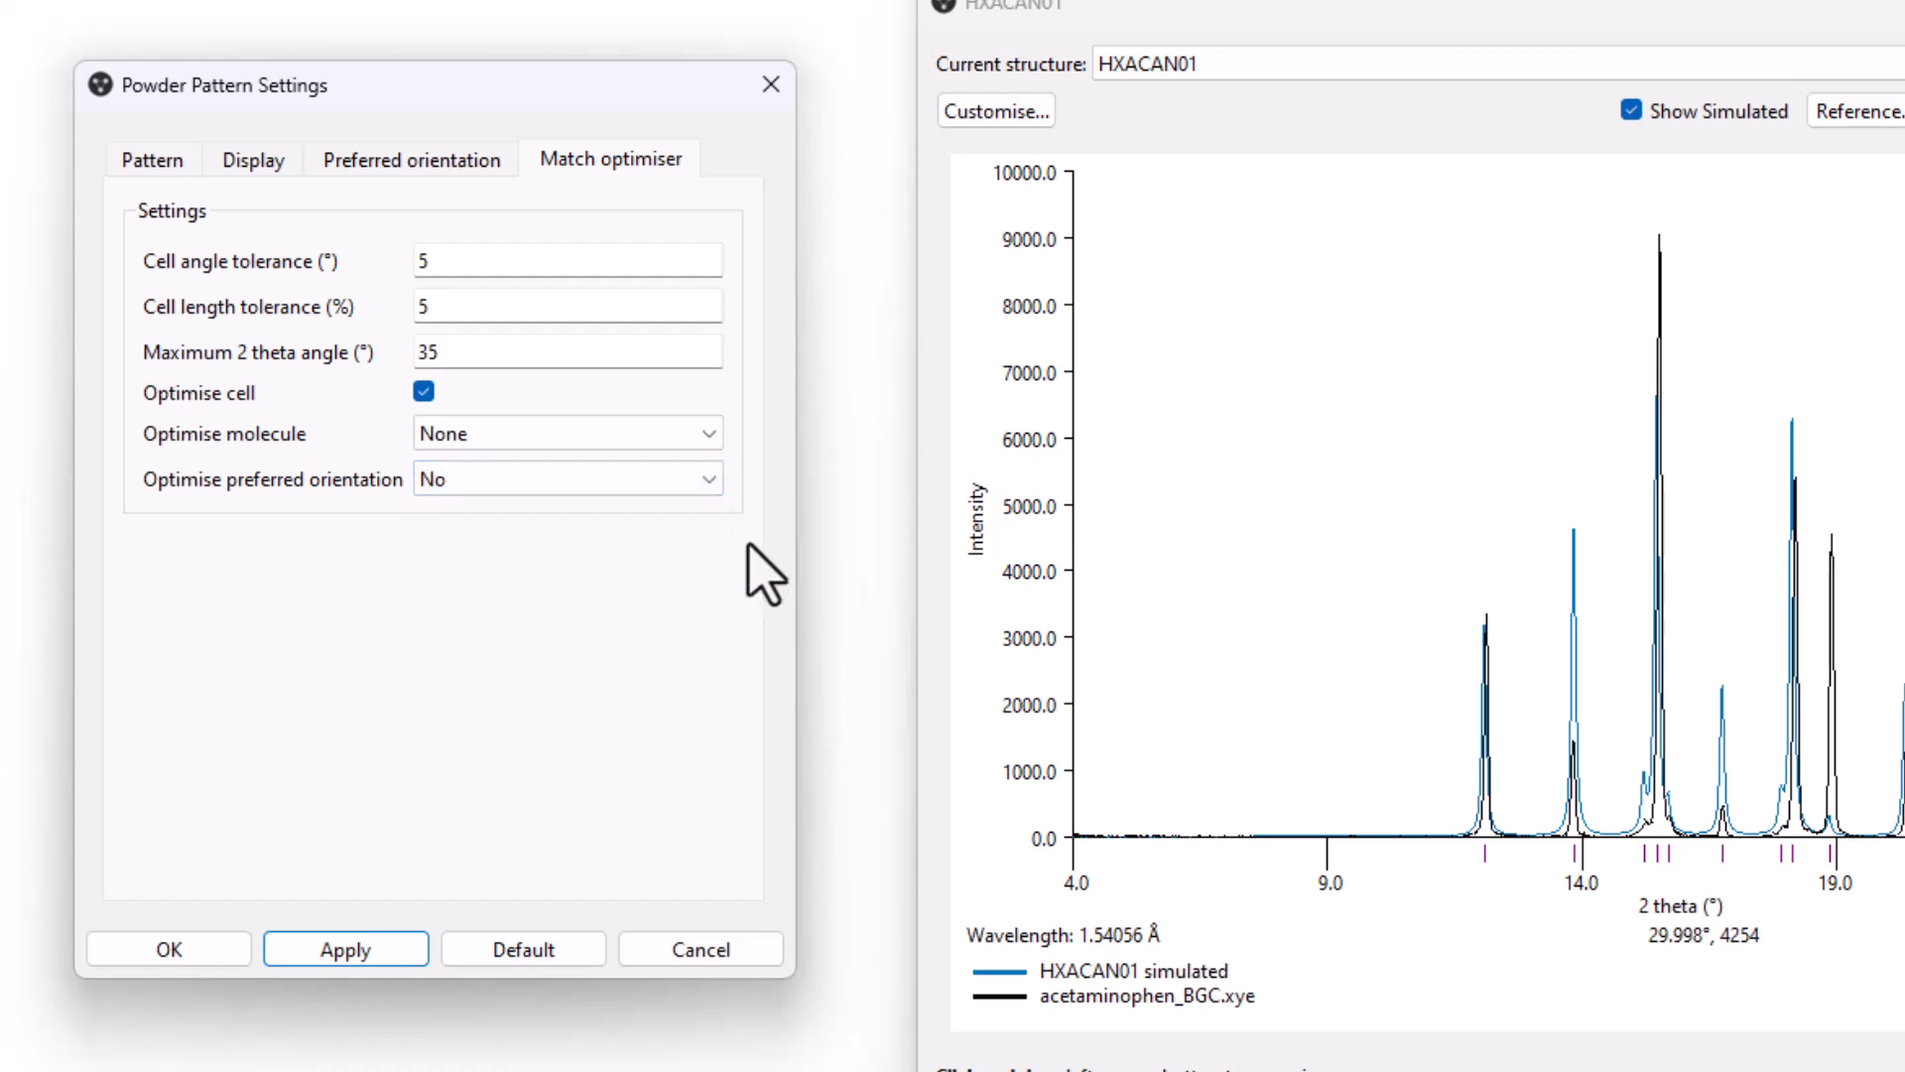
Set the match optimiser's maximum 2 theta angle to 30°, molecule optimisation to Geometry and preferred orientation optimisation to Free
left_click(689, 356)
key("BackSpace")
type("0")
left_click(651, 436)
left_click(555, 525)
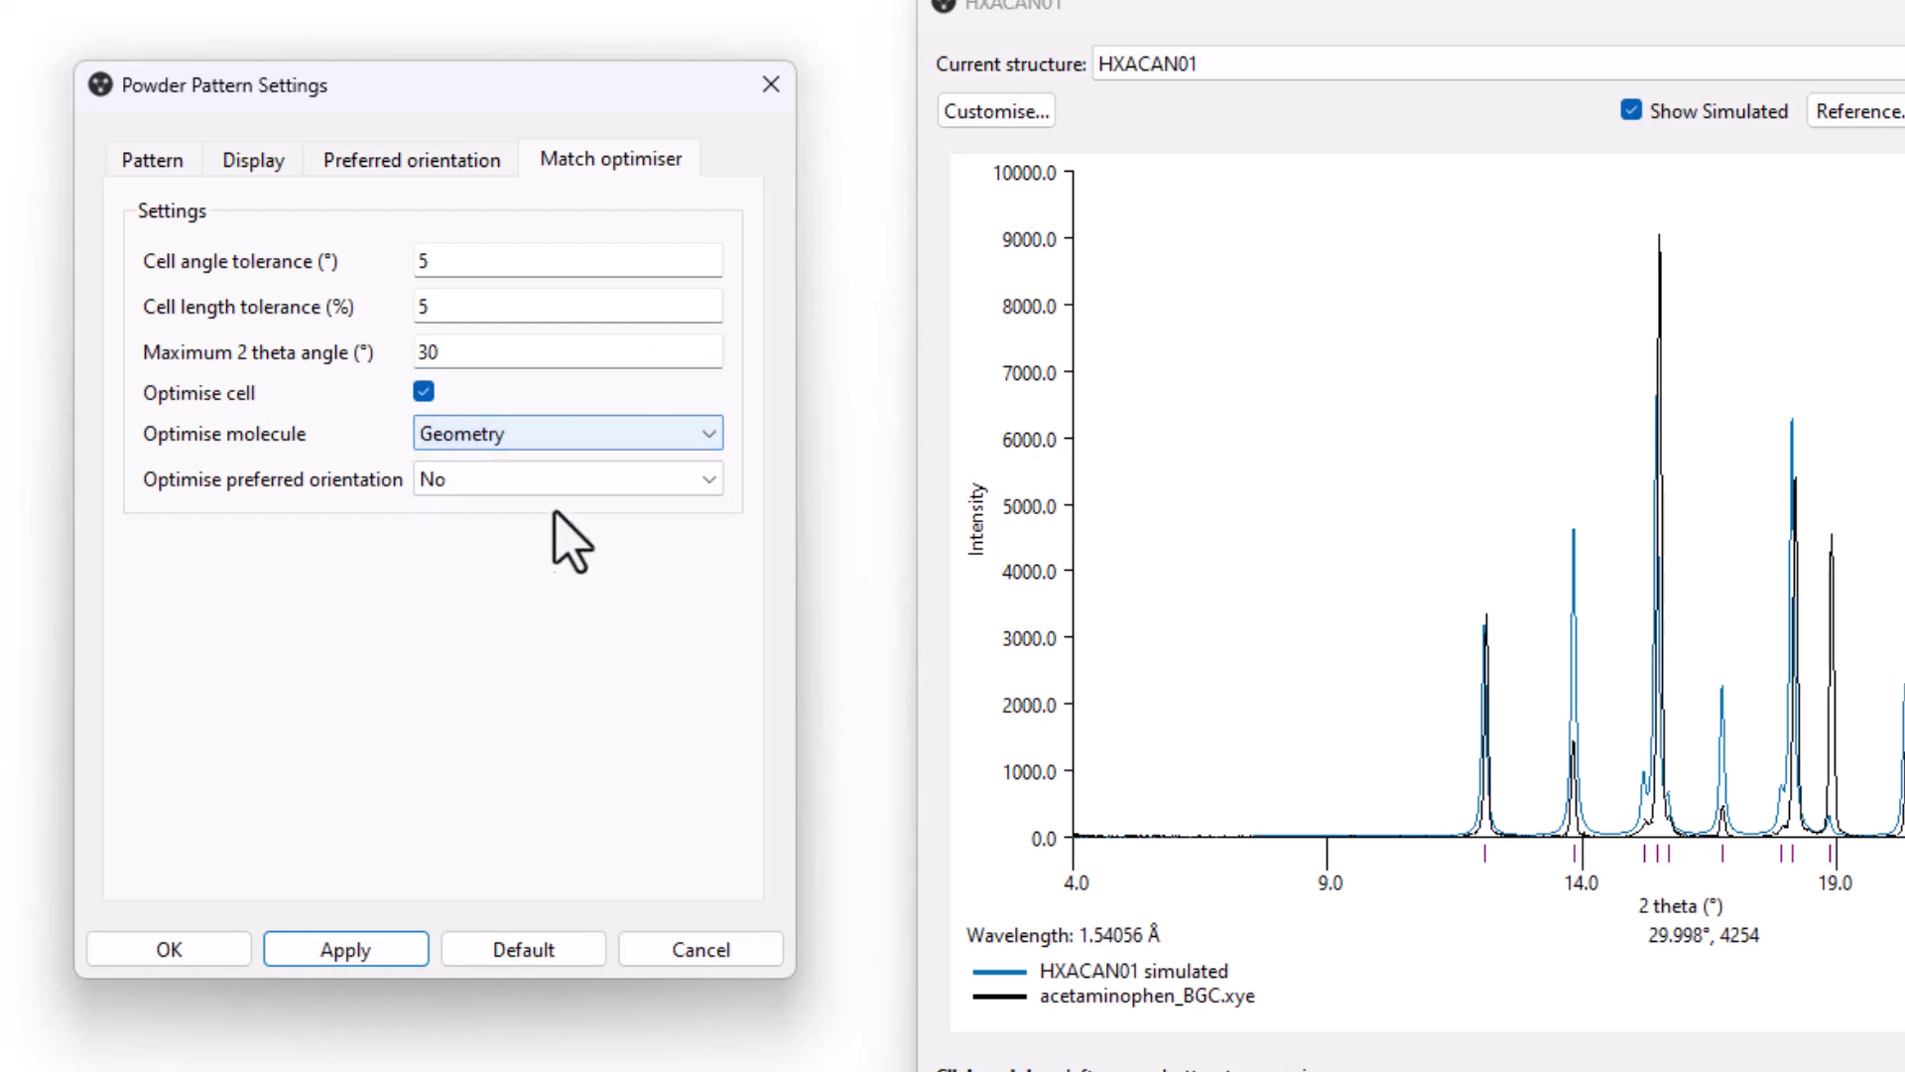
left_click(553, 478)
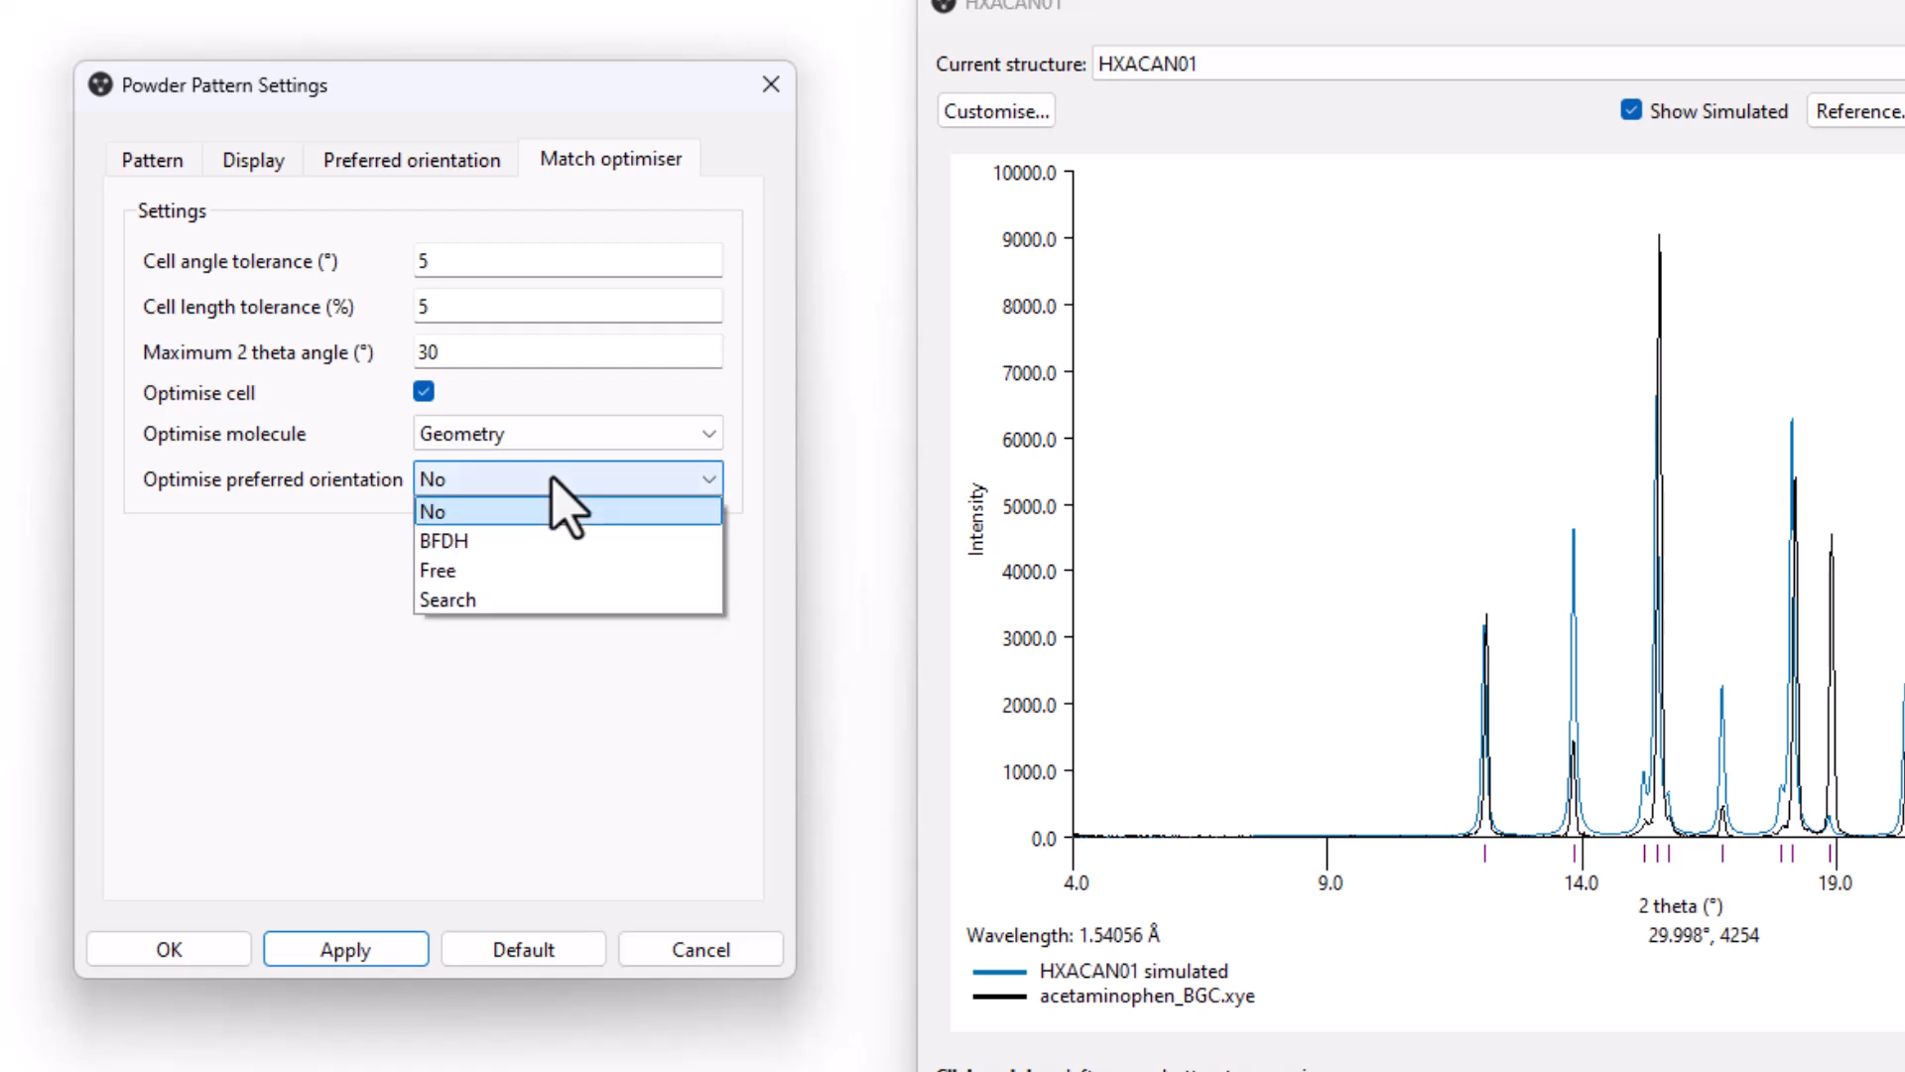
left_click(518, 569)
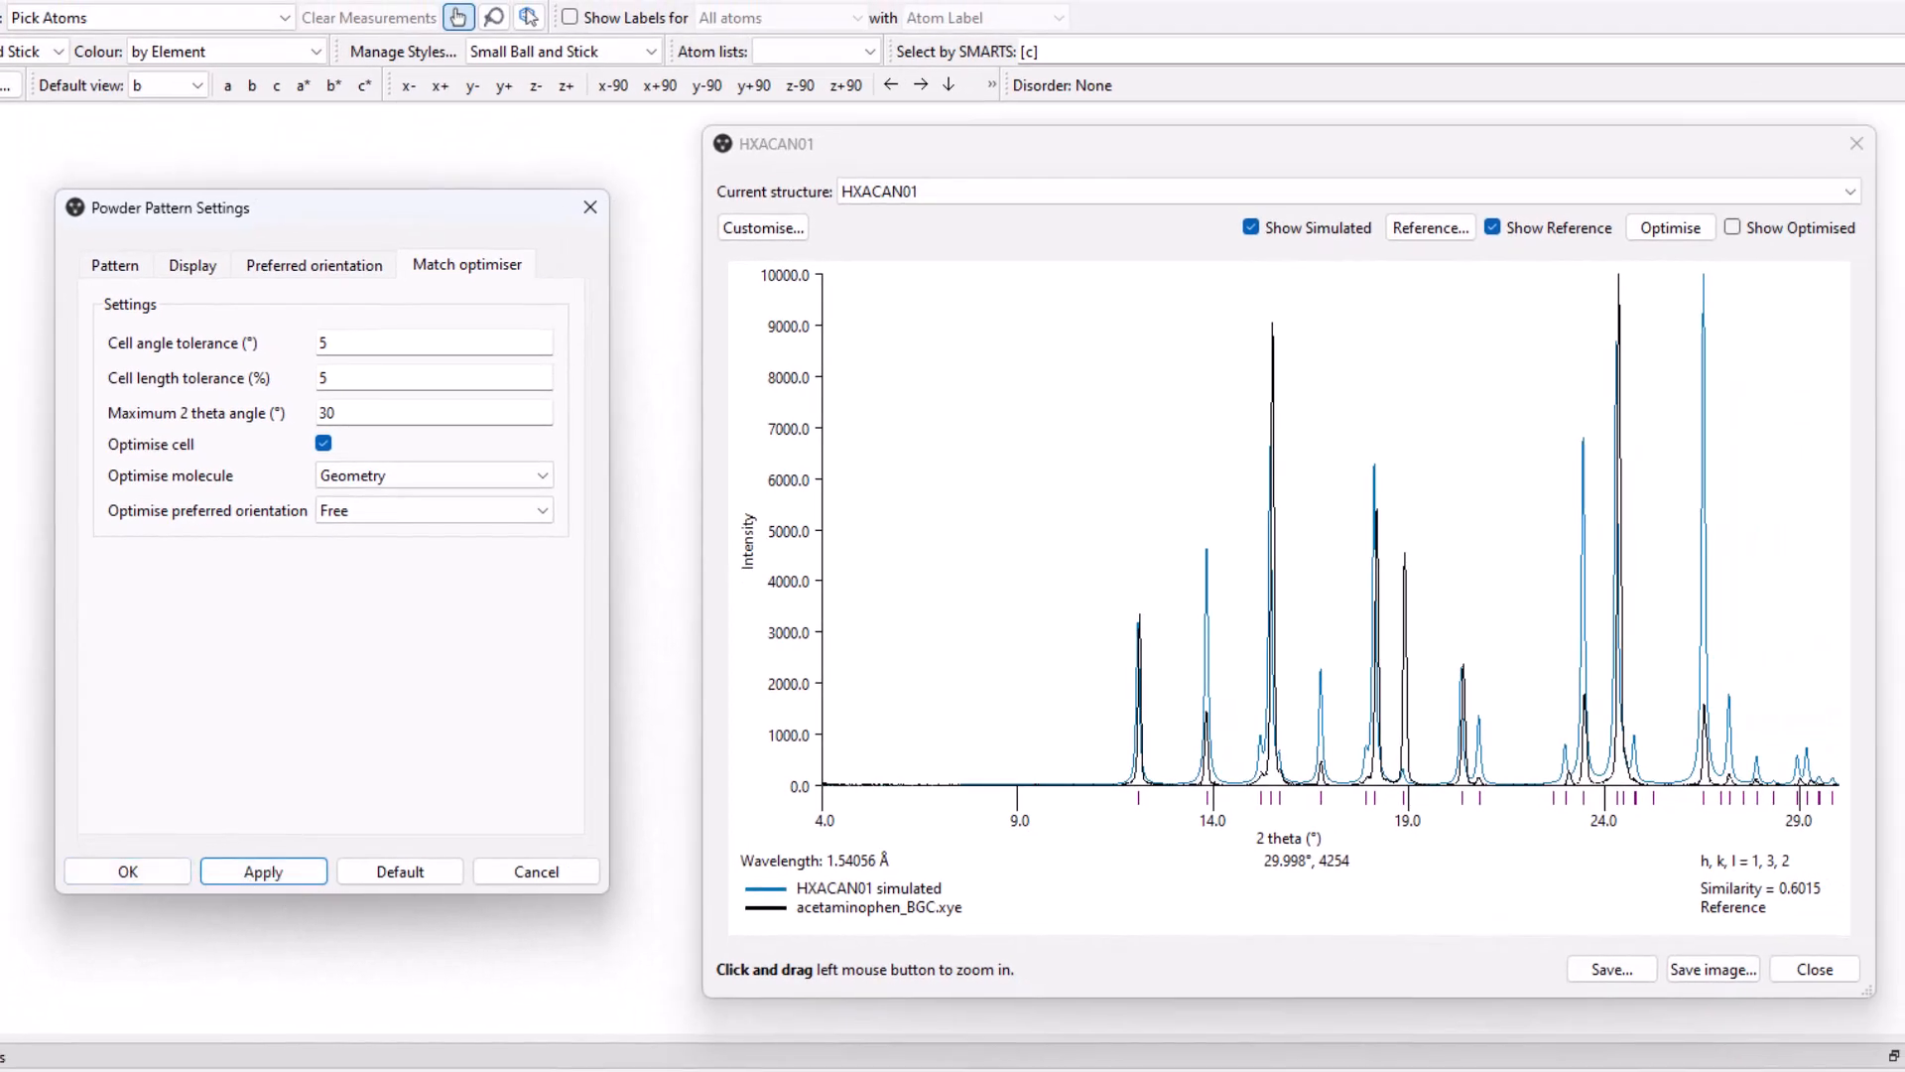
Optimise the HXACAN01 simulated pattern against the reference pattern and dismiss the results dialog
left_click(1687, 231)
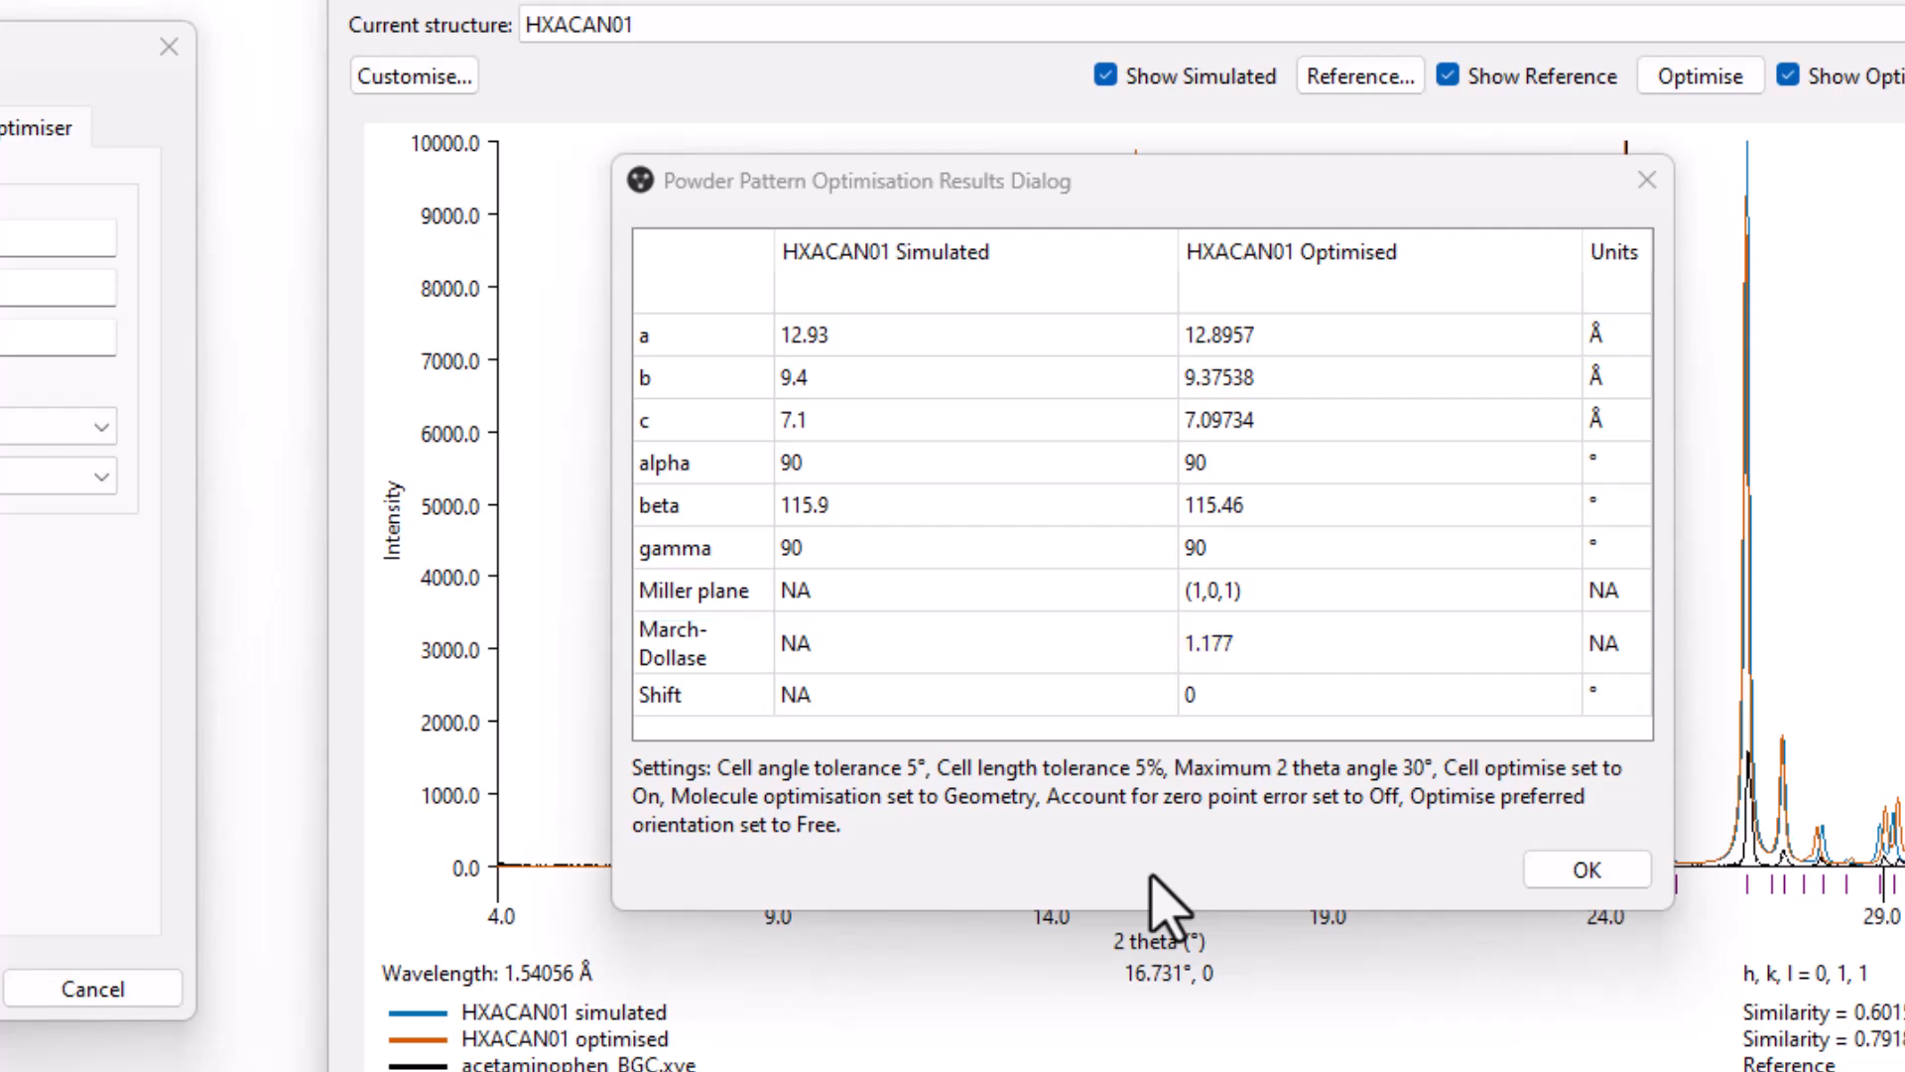
left_click(1584, 874)
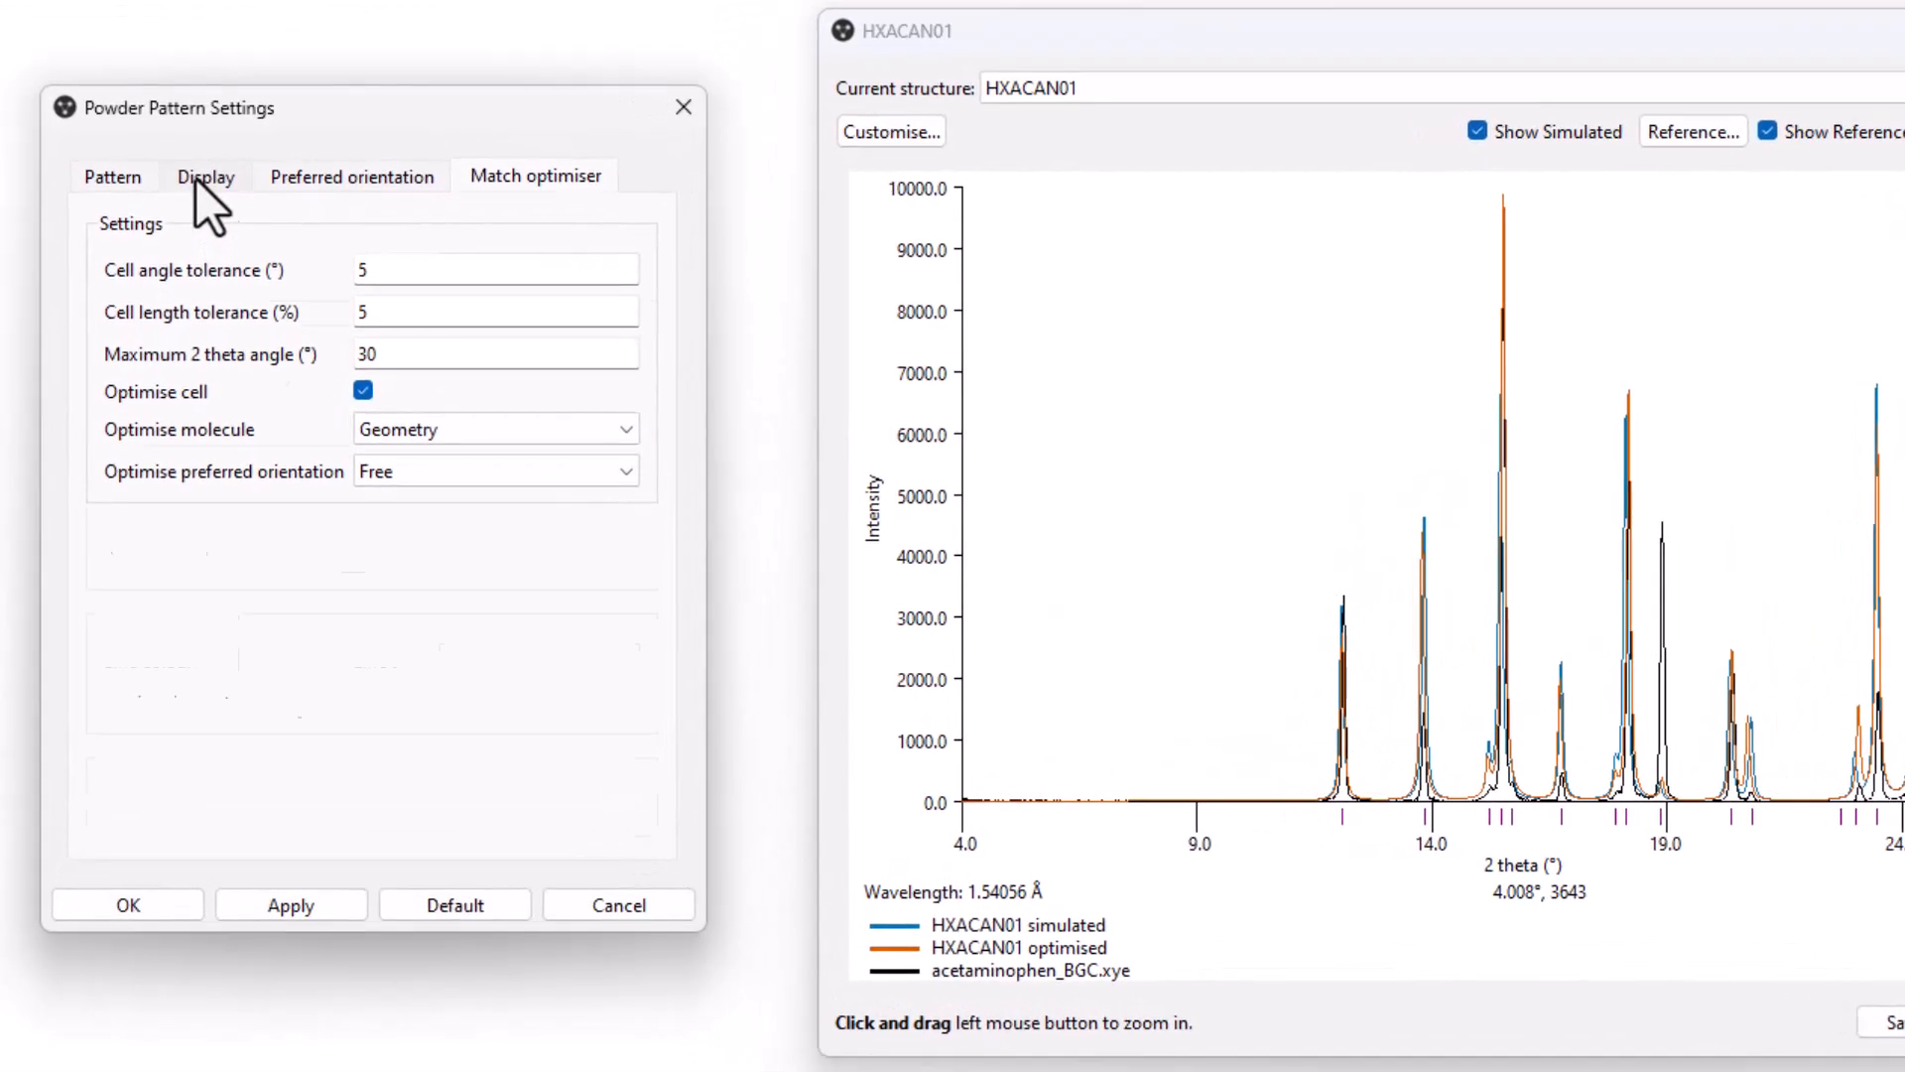
Examine the powder pattern display settings, including the line type and line colour options for the patterns
left_click(196, 228)
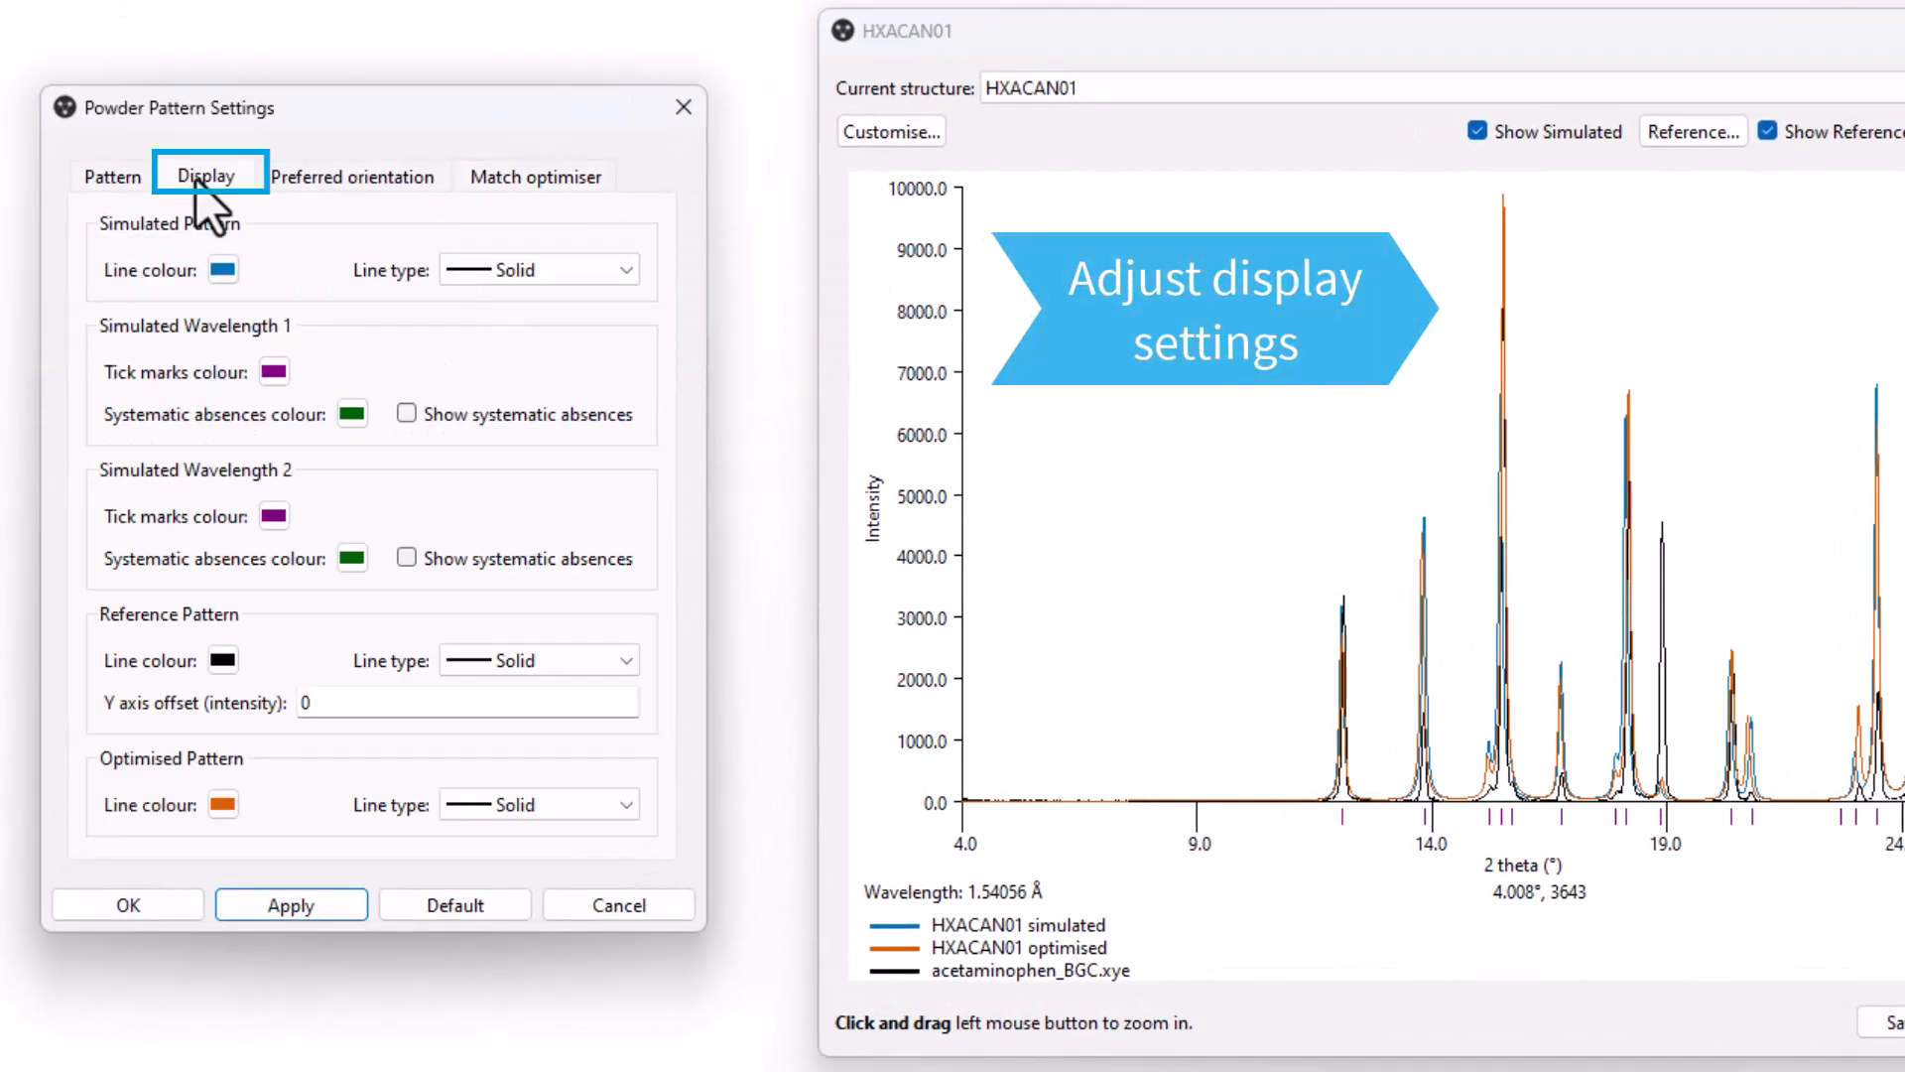
left_click(550, 270)
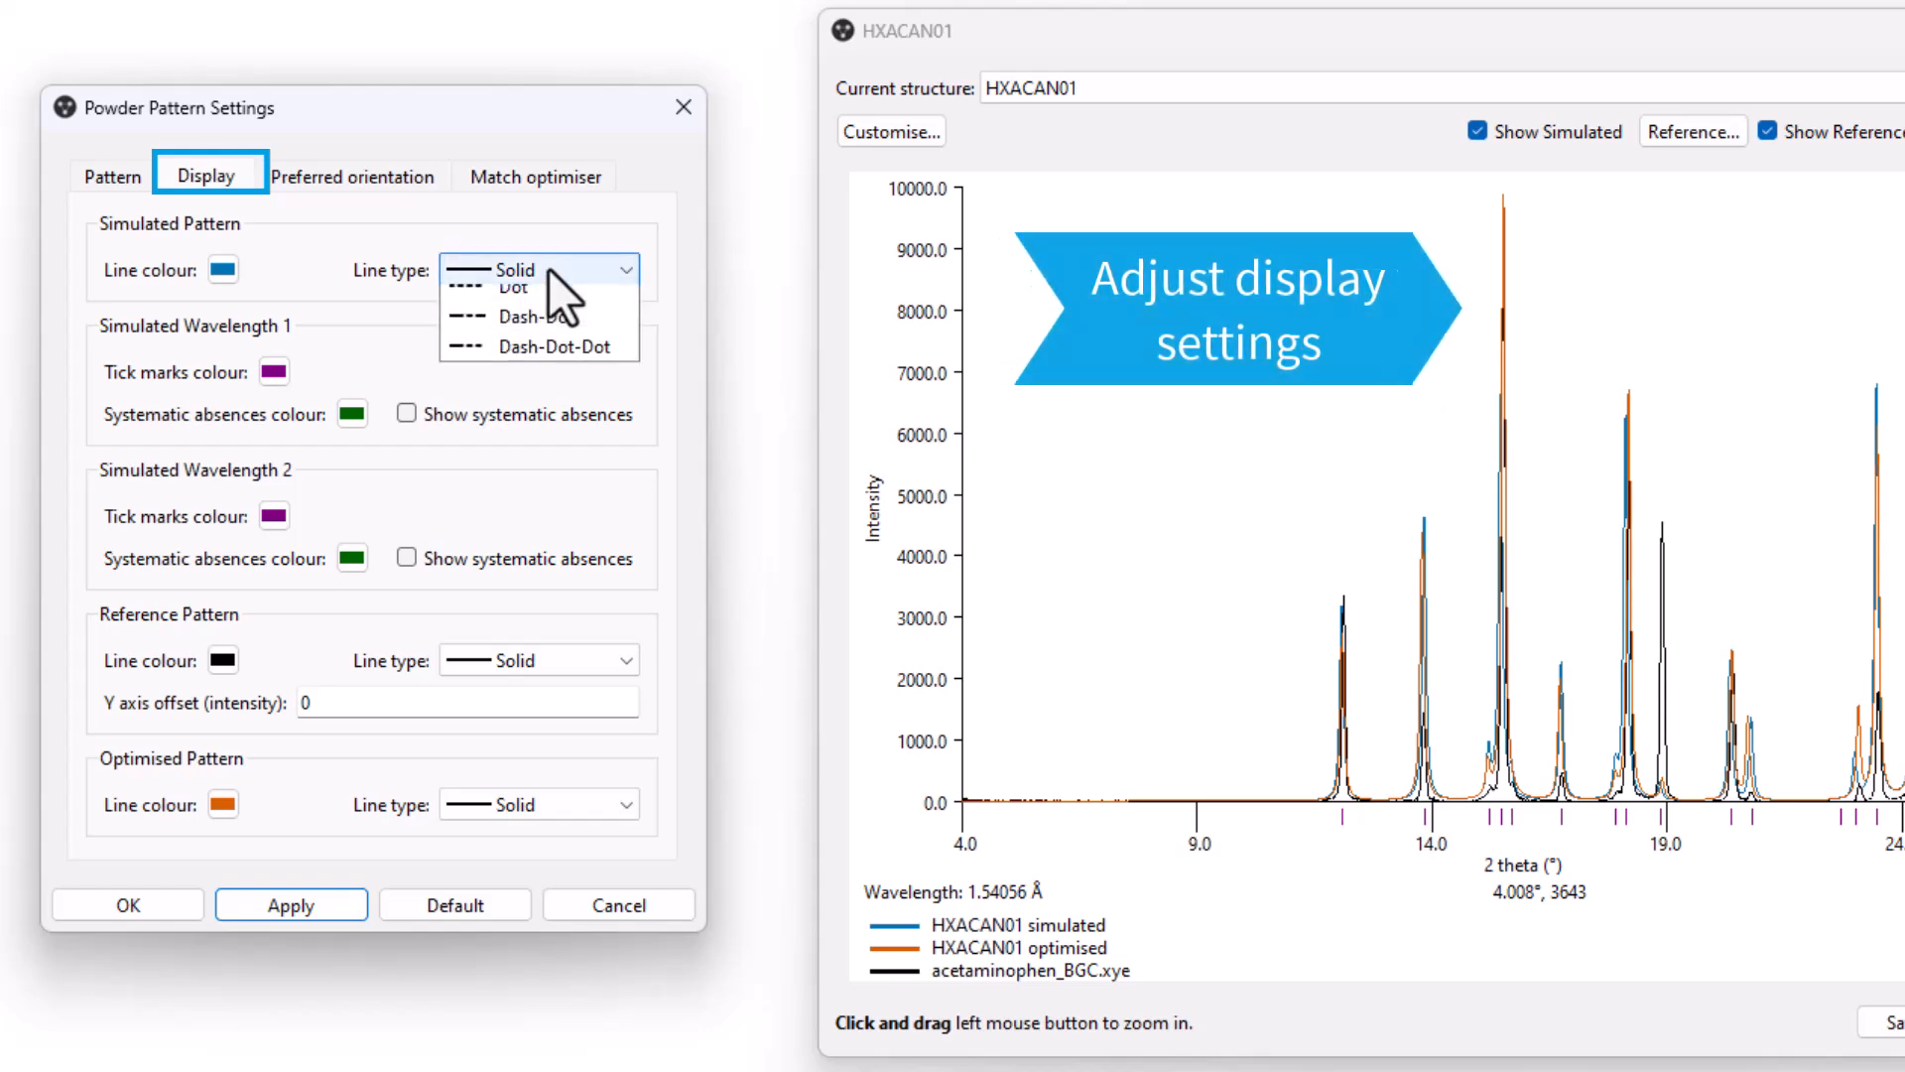
left_click(550, 266)
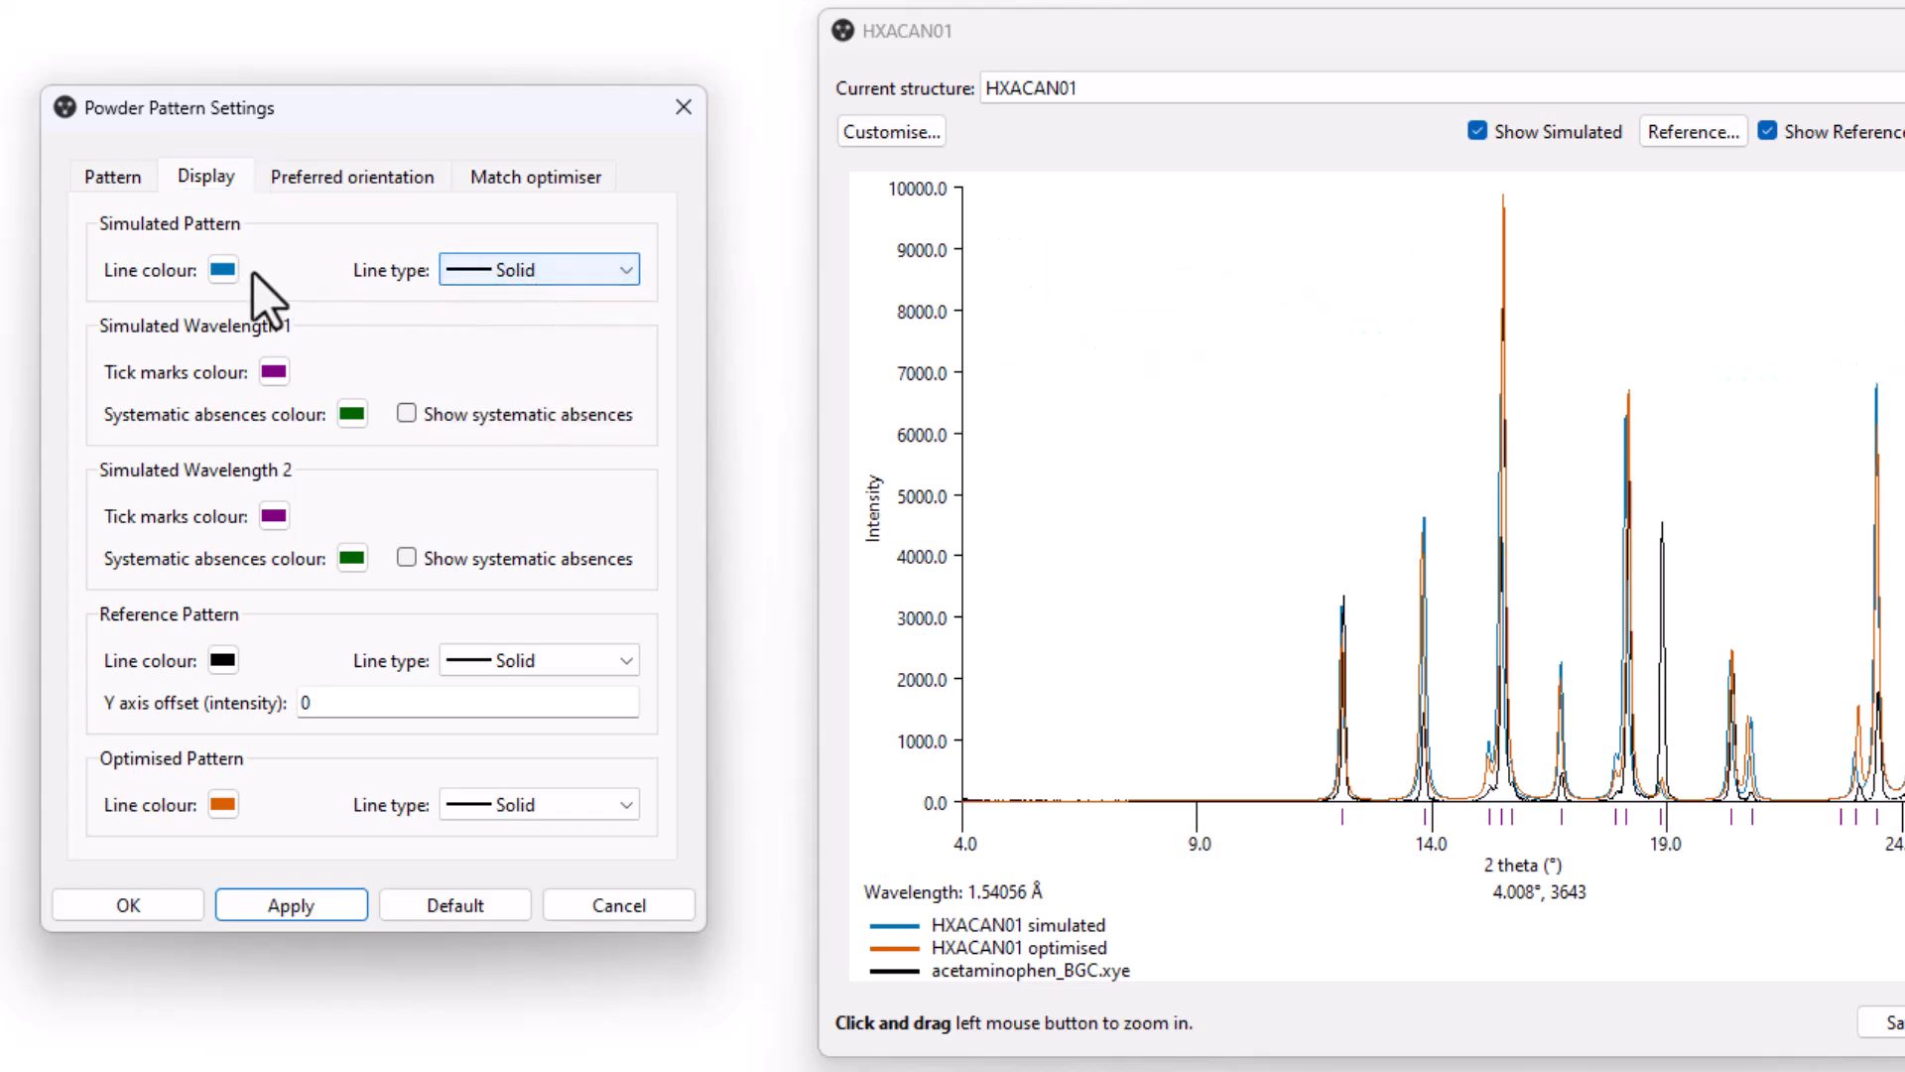
left_click(223, 269)
left_click(595, 788)
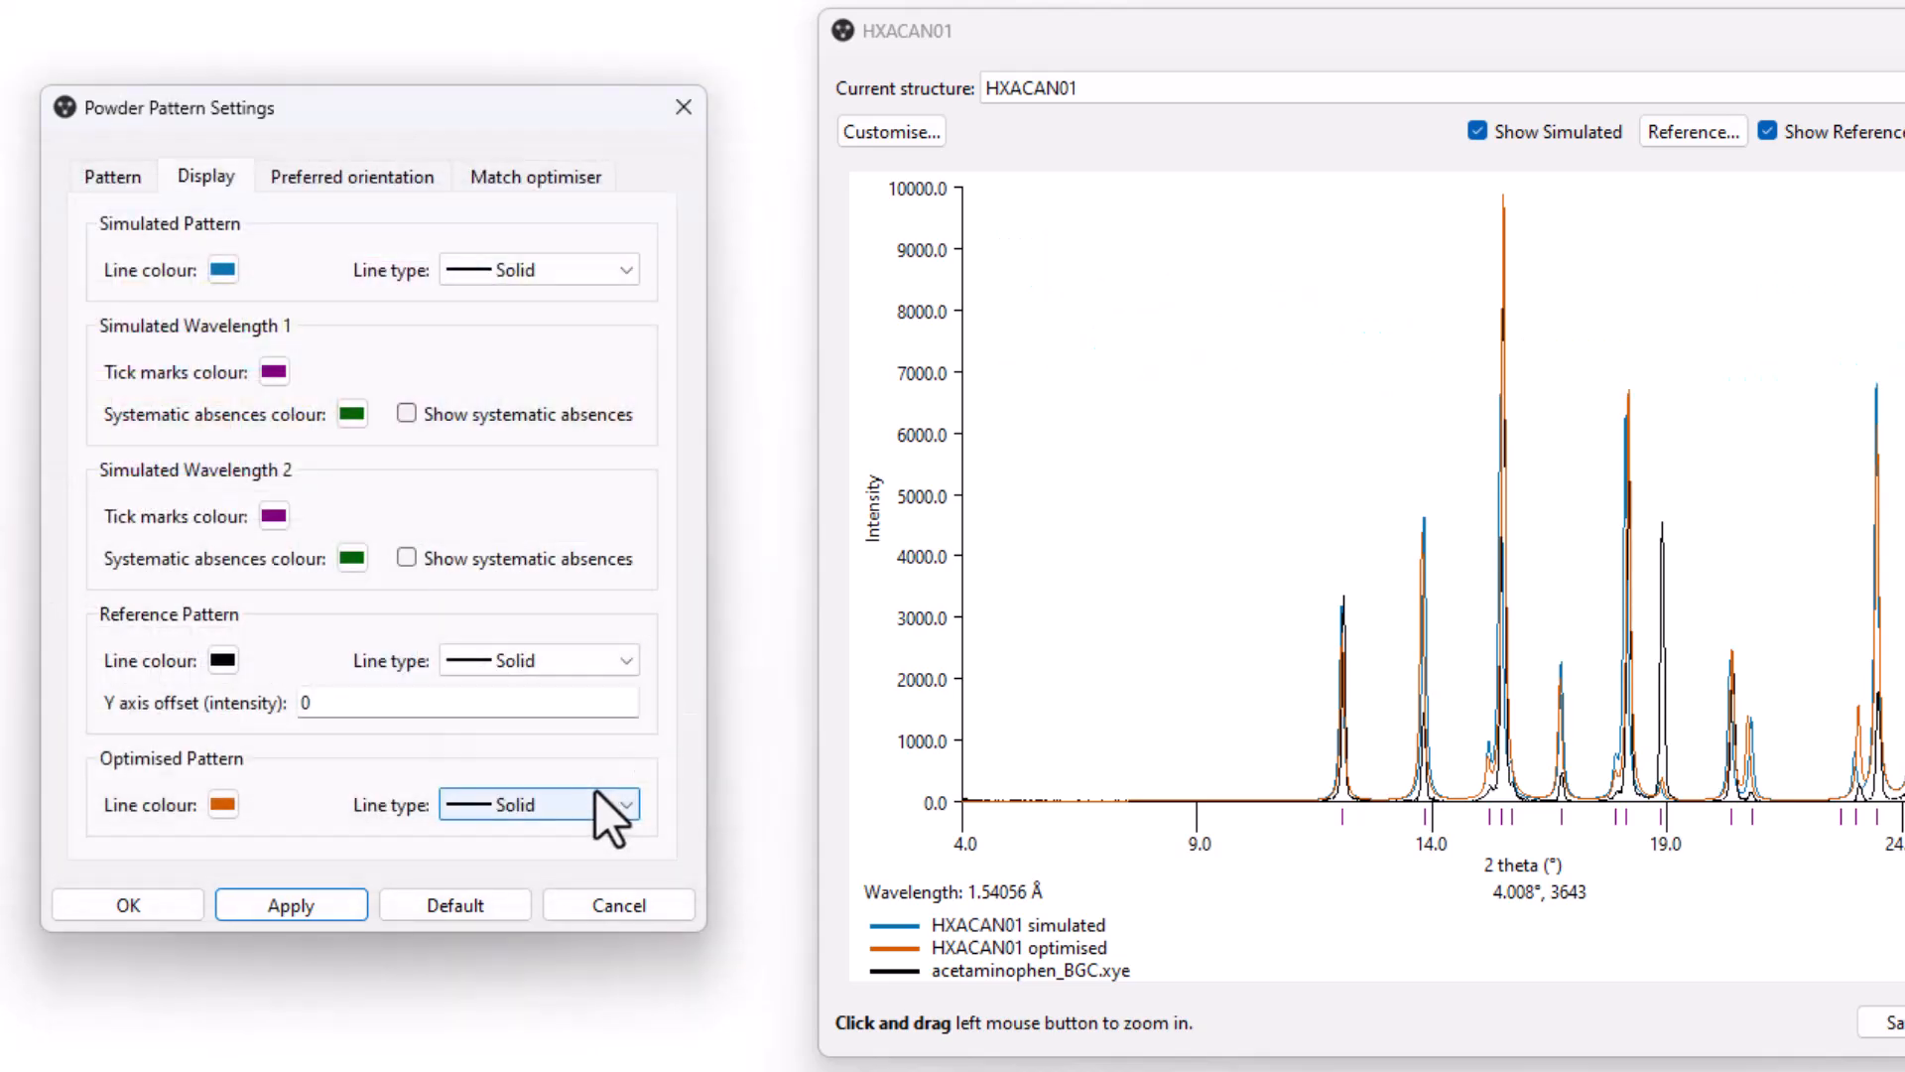
Set the reference pattern's Y axis intensity offset to 1000 and apply it to the plot
left_click(583, 712)
key("BackSpace")
type("1000")
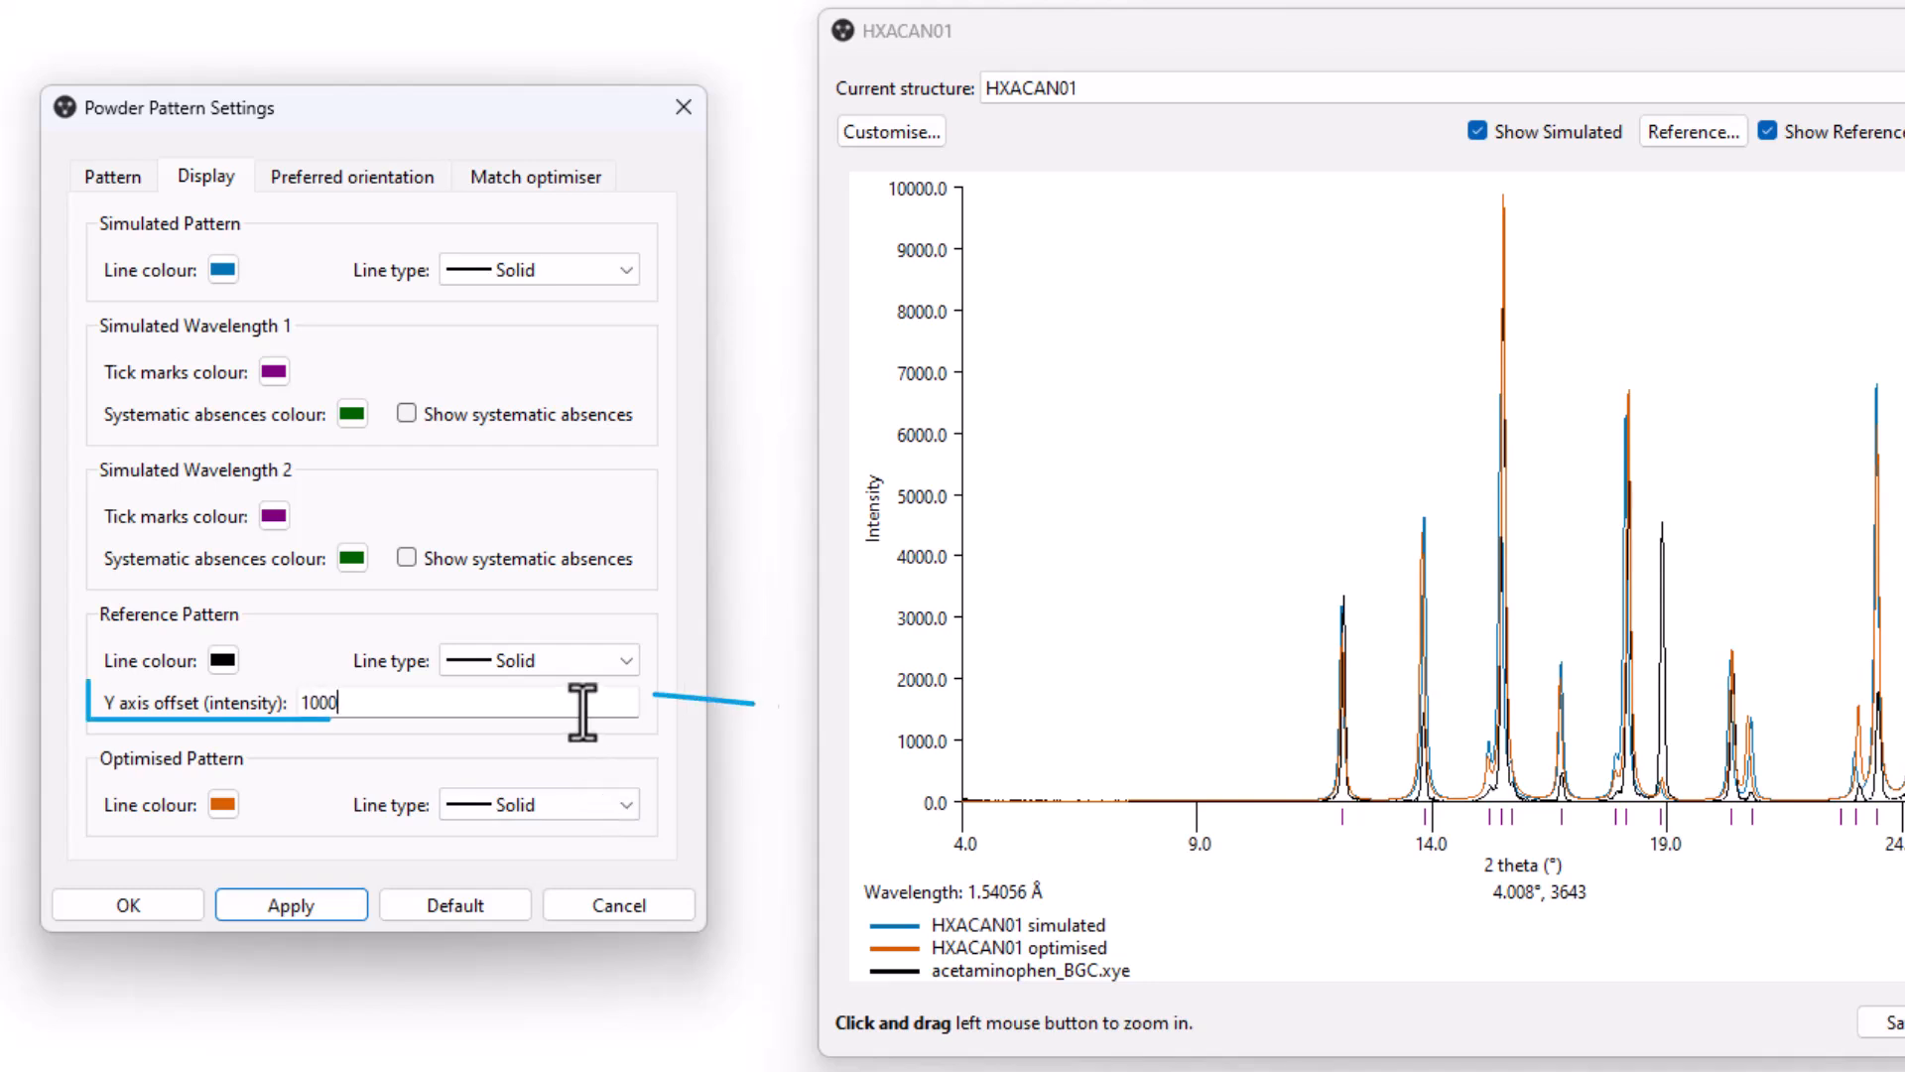
left_click(282, 911)
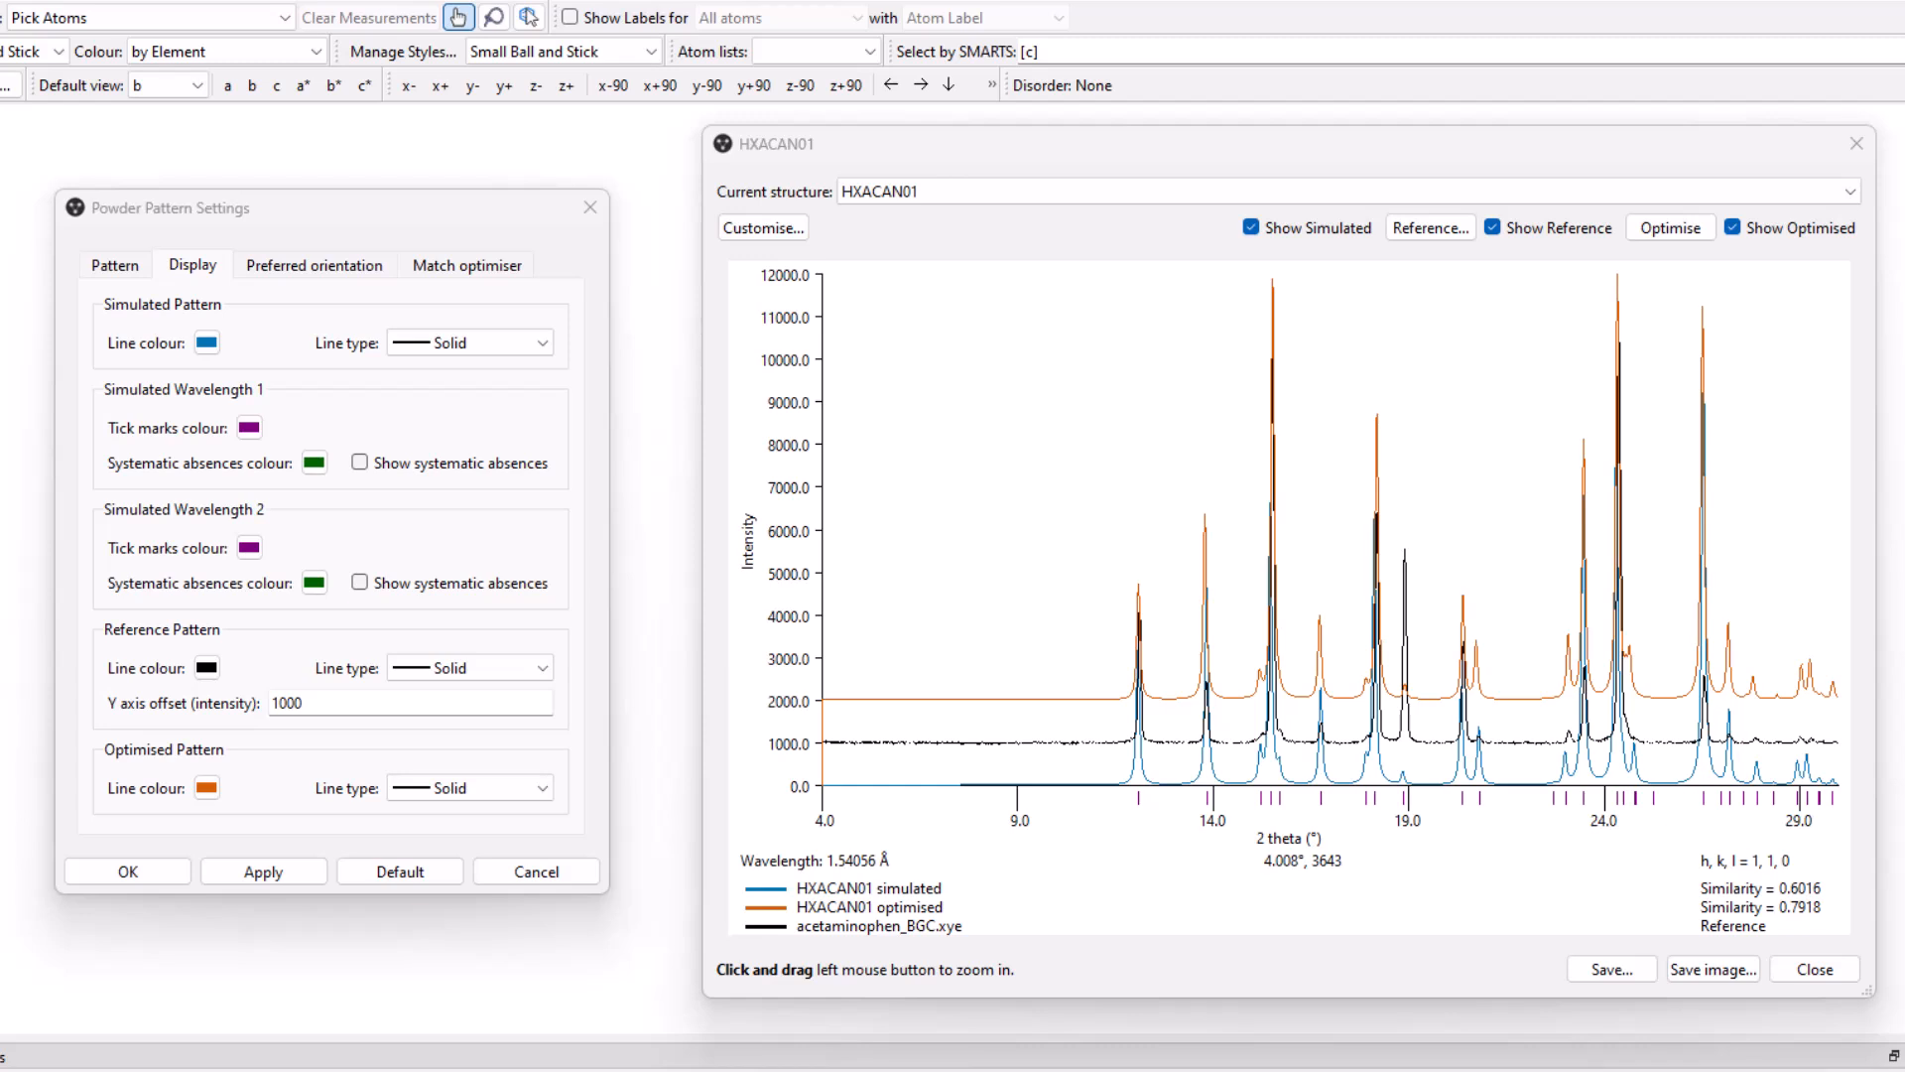
Check which powder patterns are offered for saving, without saving one
left_click(1602, 973)
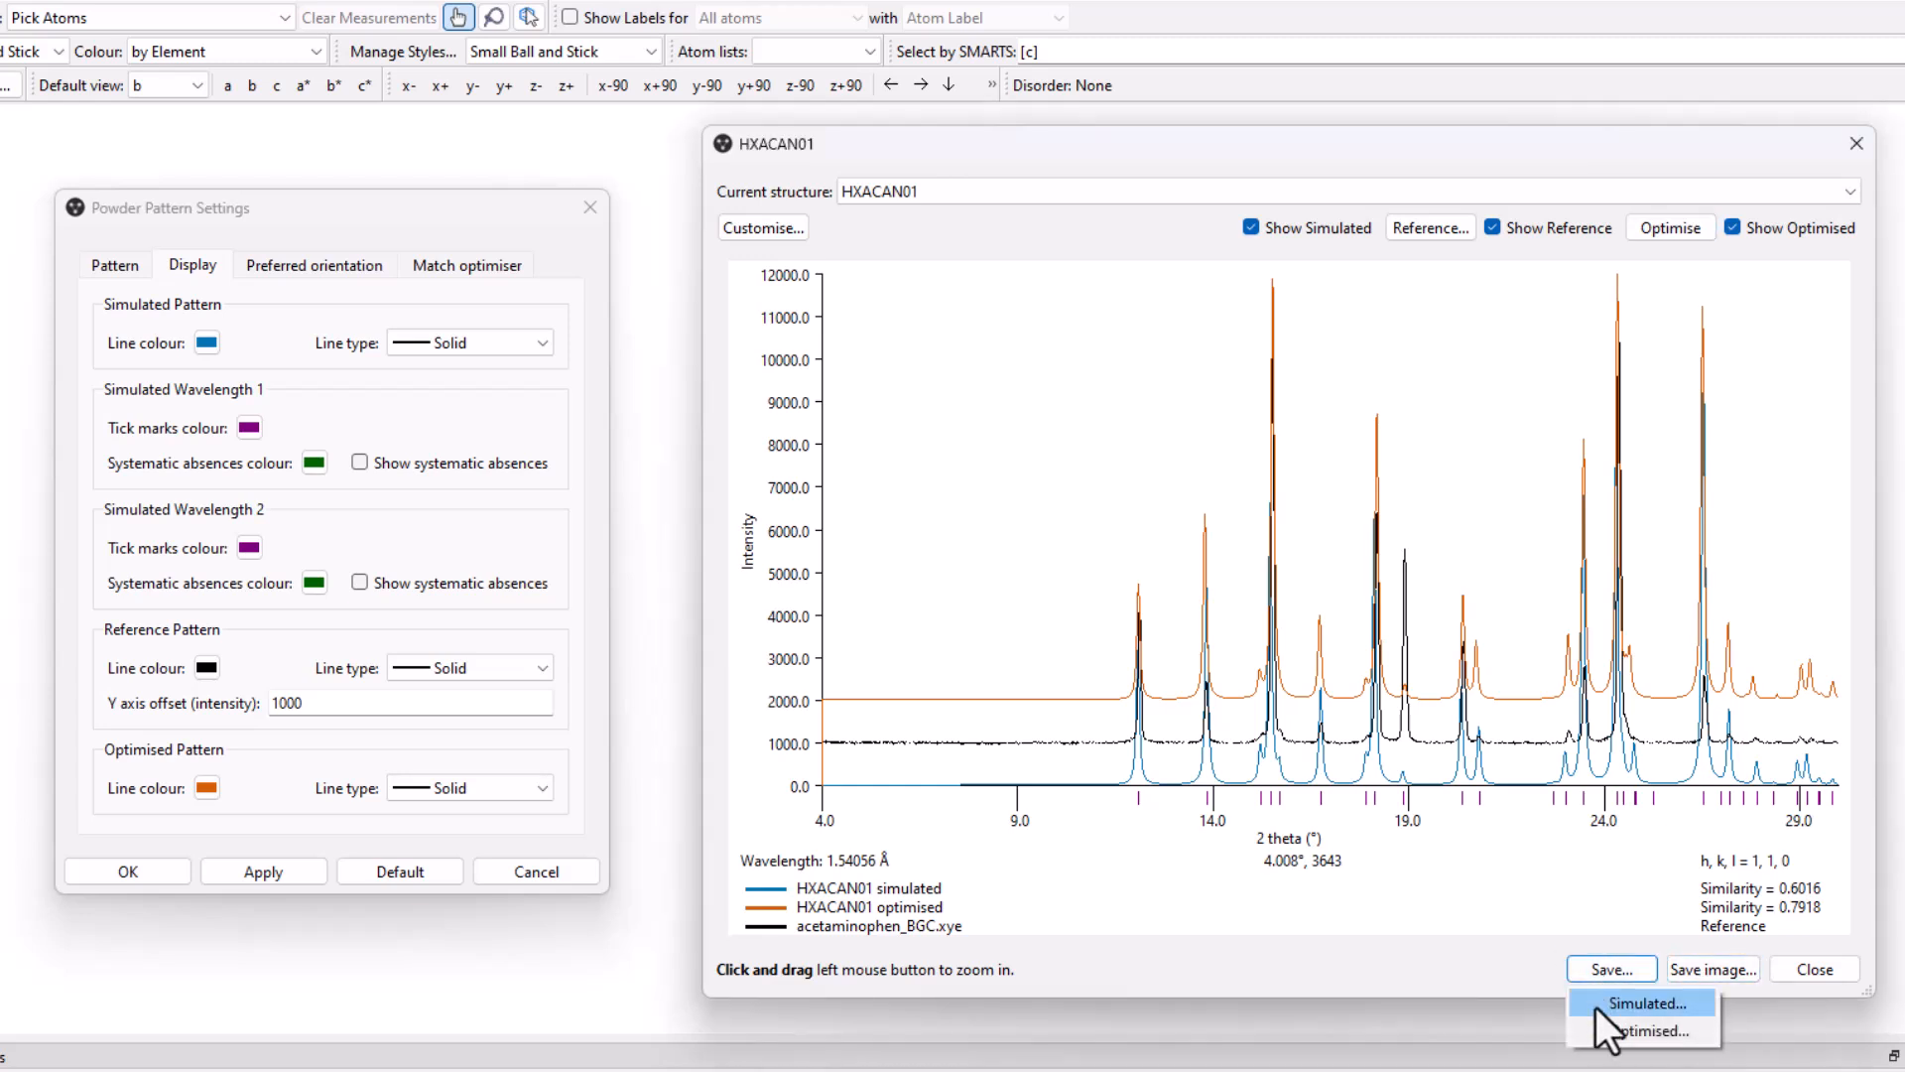
left_click(1533, 979)
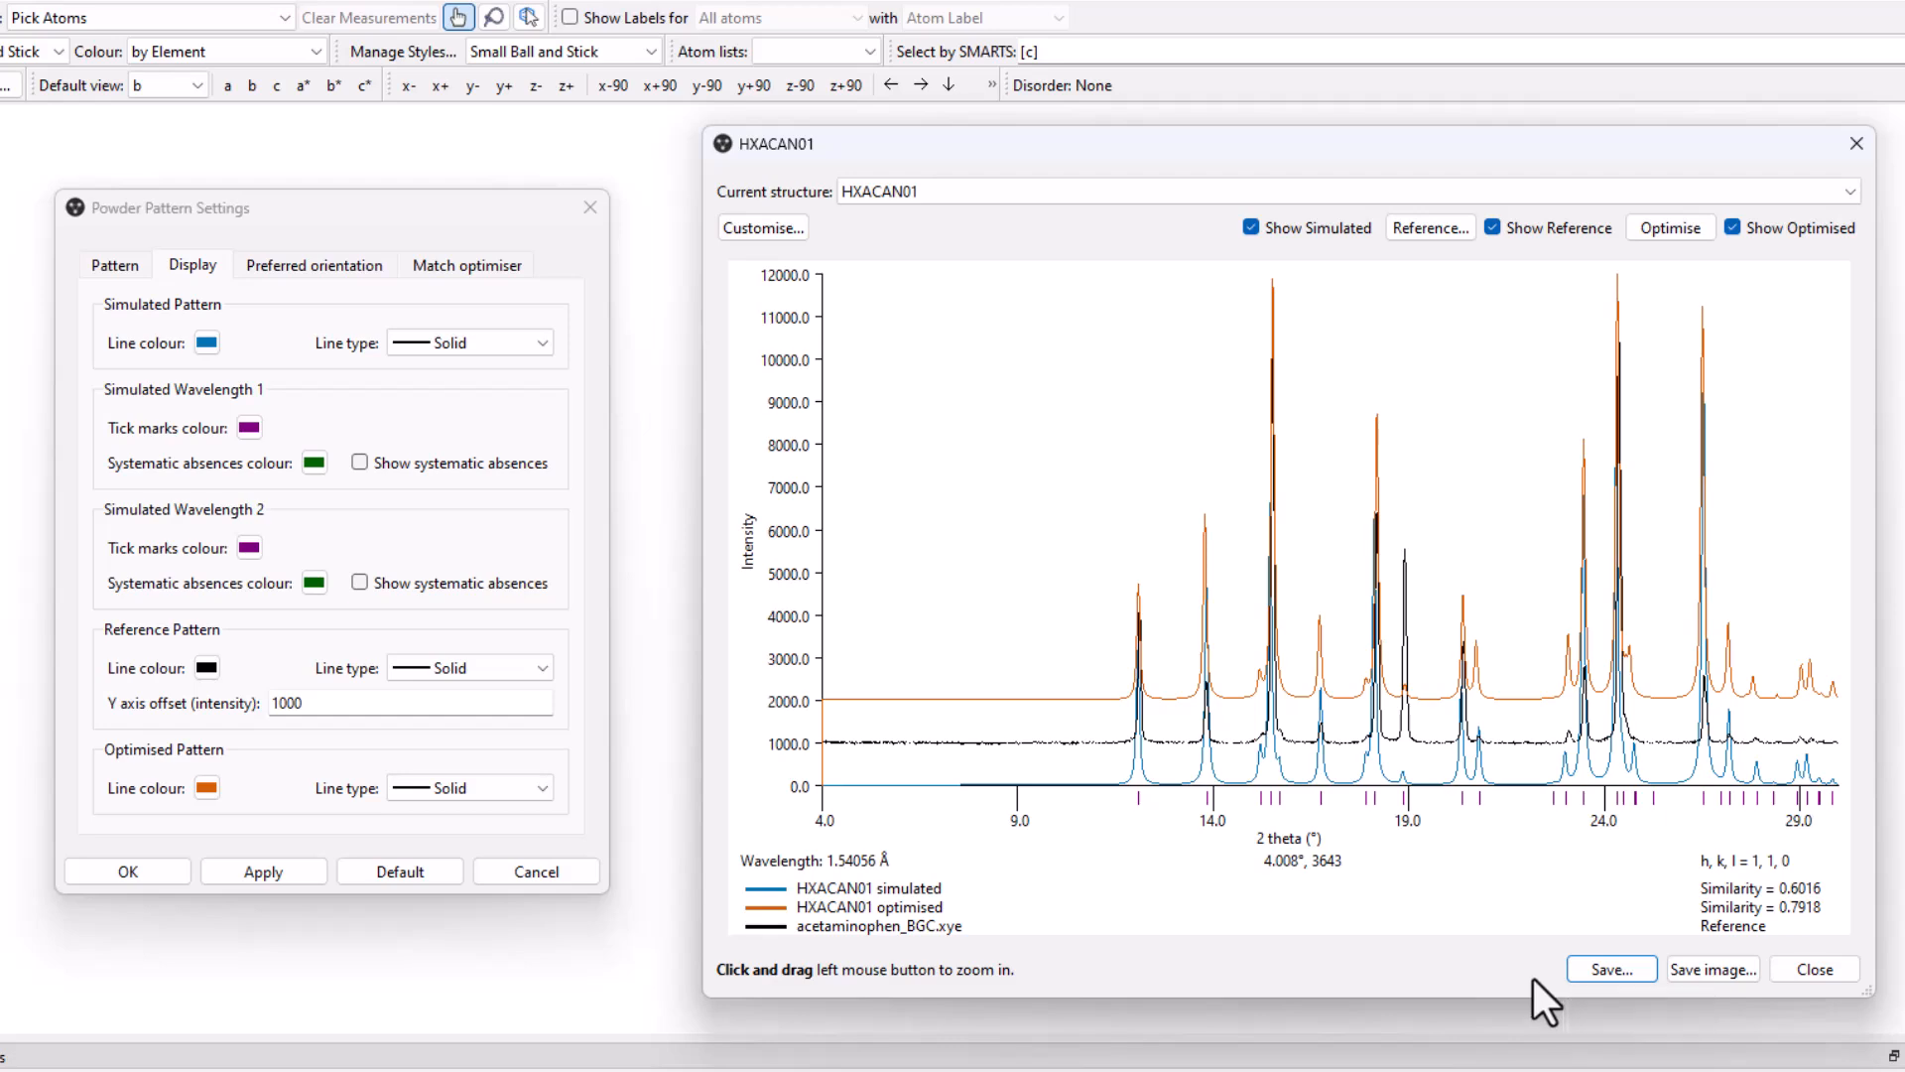